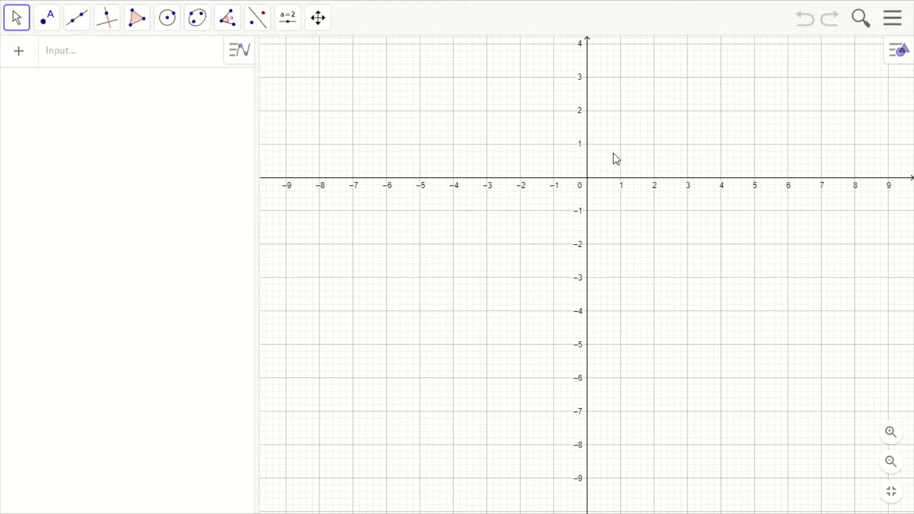
Step: Show the spreadsheet view beside the graphics view and widen it to fit columns A through D
drag(651, 149, 539, 224)
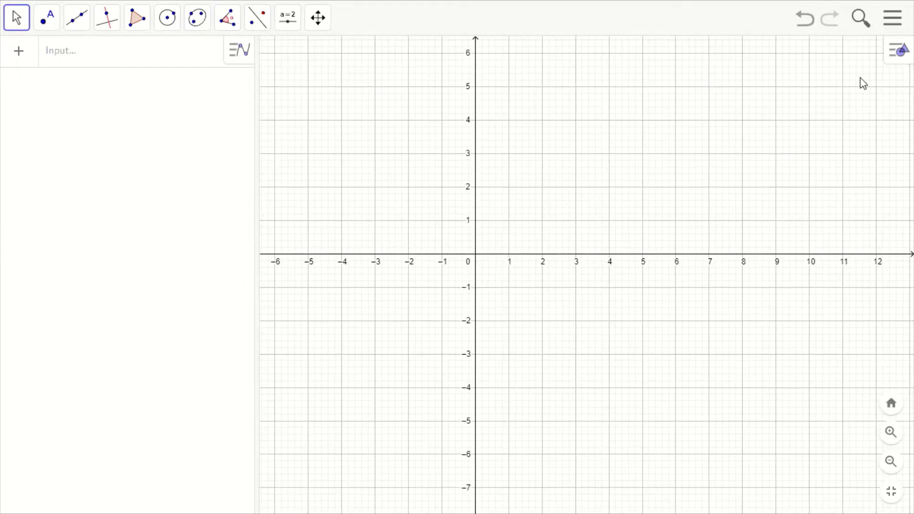
click(895, 56)
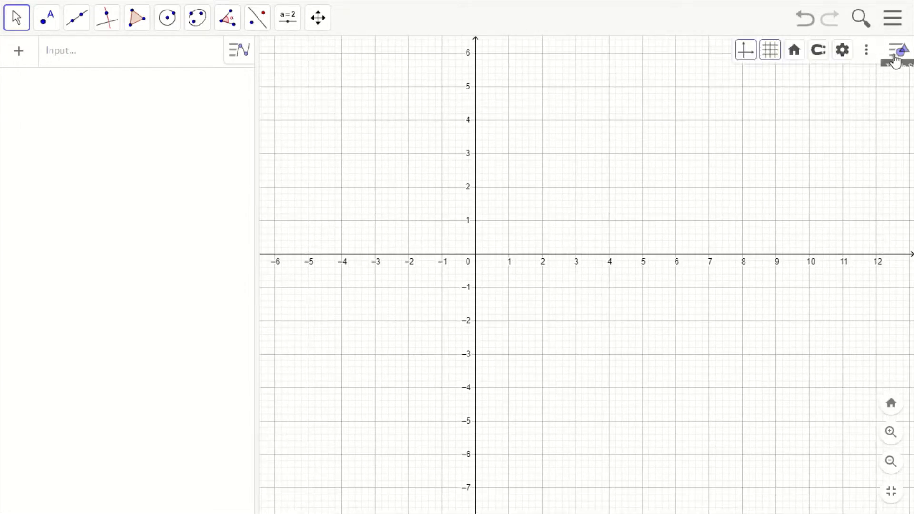
click(867, 53)
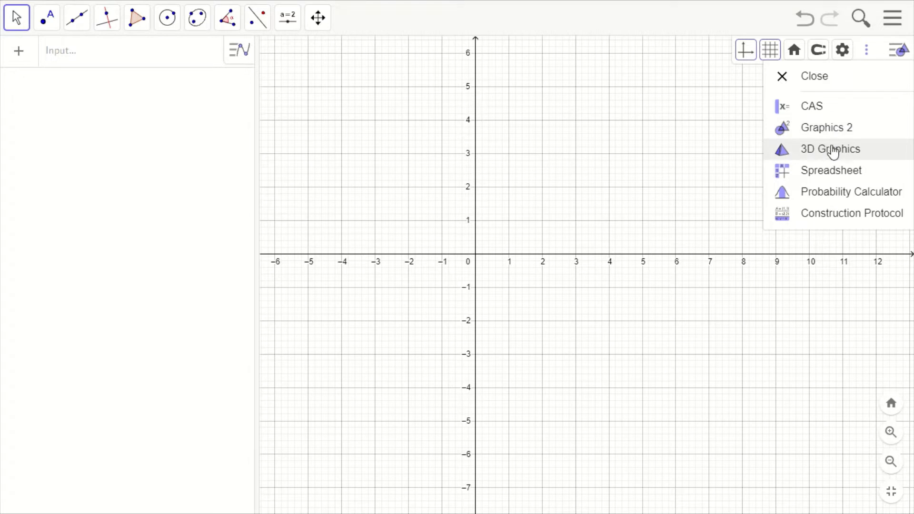
click(825, 181)
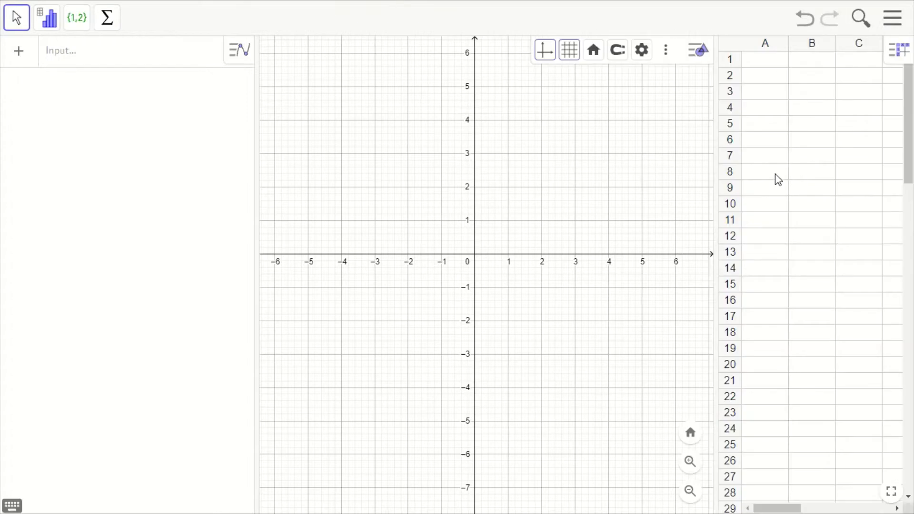
drag(715, 167, 673, 171)
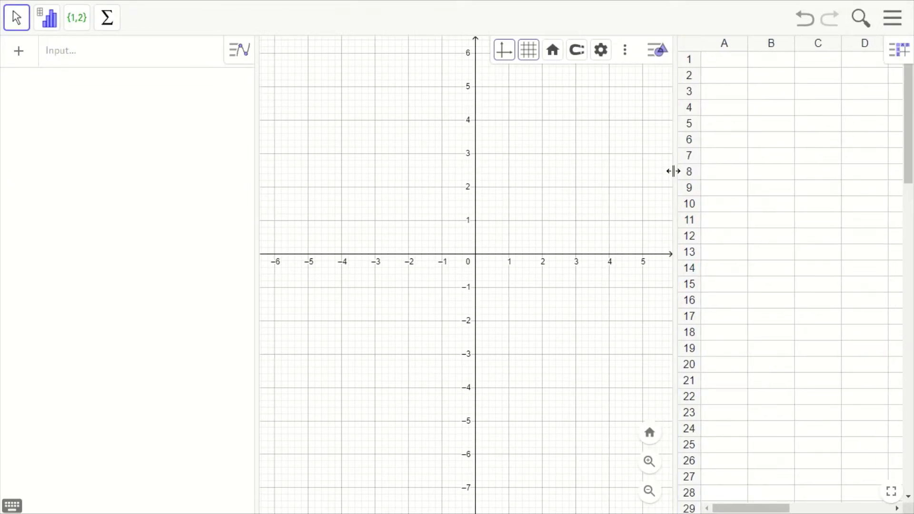
Step: Label the spreadsheet columns with the text "x" in cell A1 and "y" in cell B1
click(724, 68)
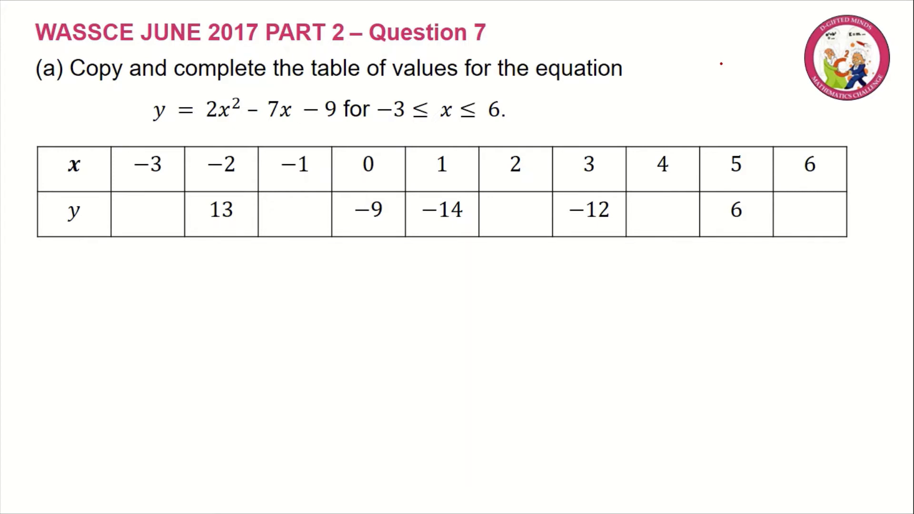
key(alt+Tab)
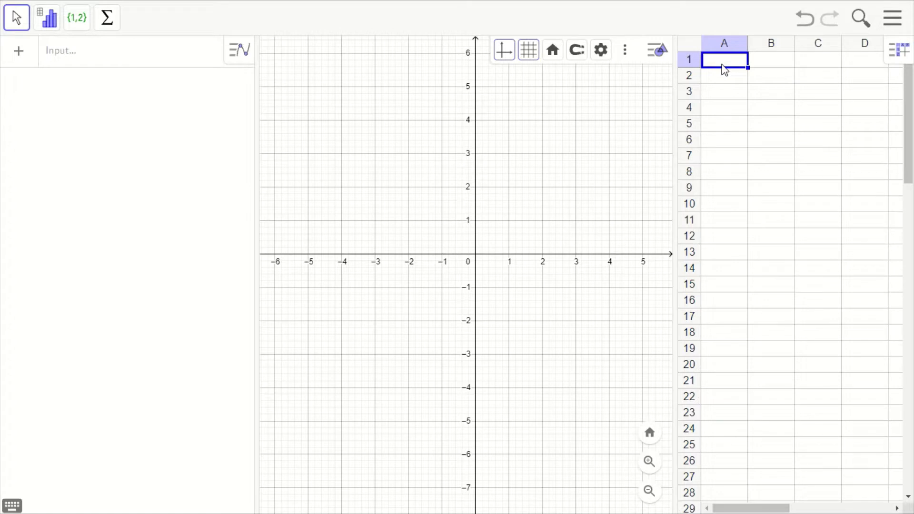
click(725, 69)
text("x)
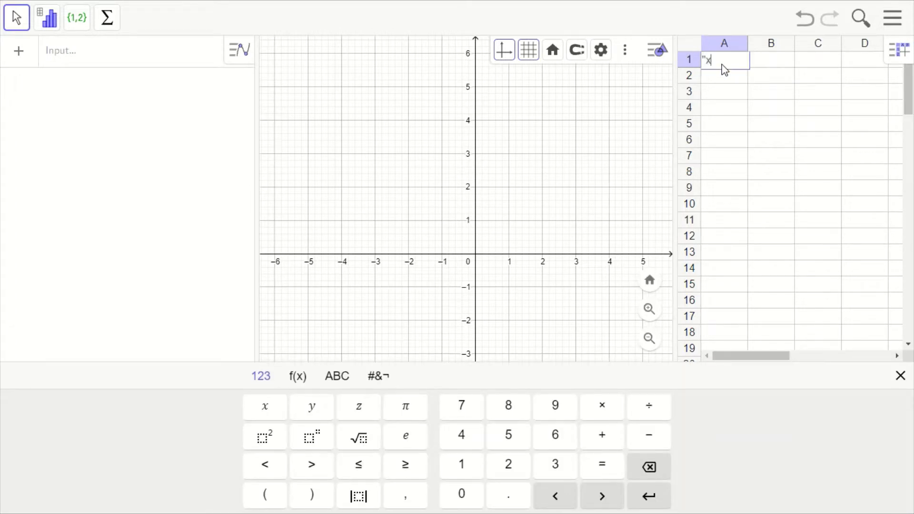
text(")
key(Return)
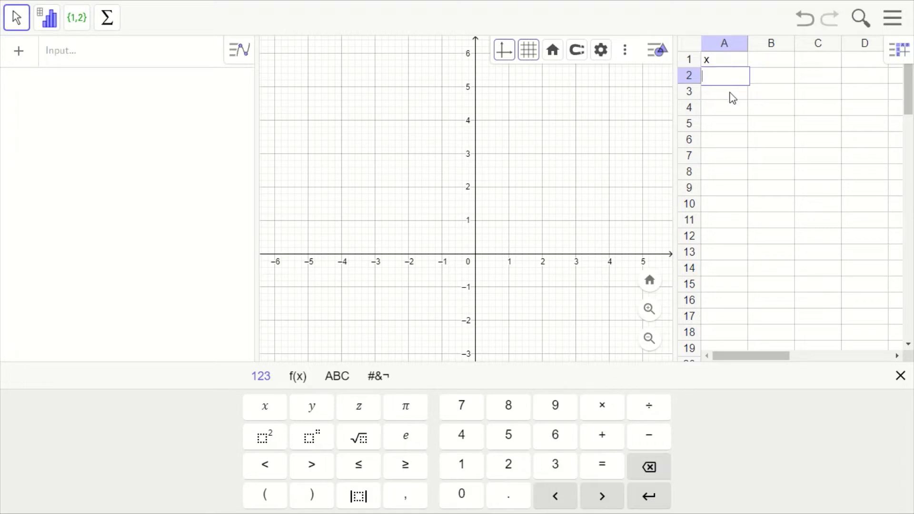
click(898, 378)
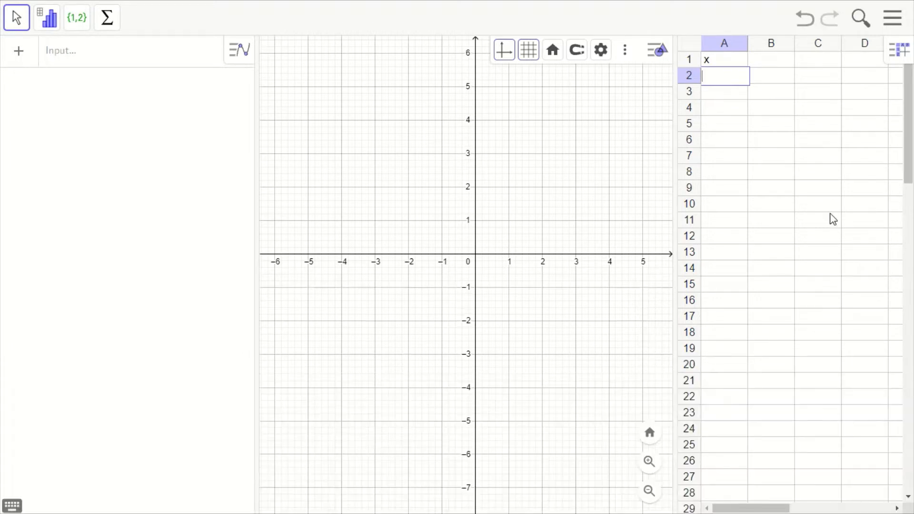
click(770, 64)
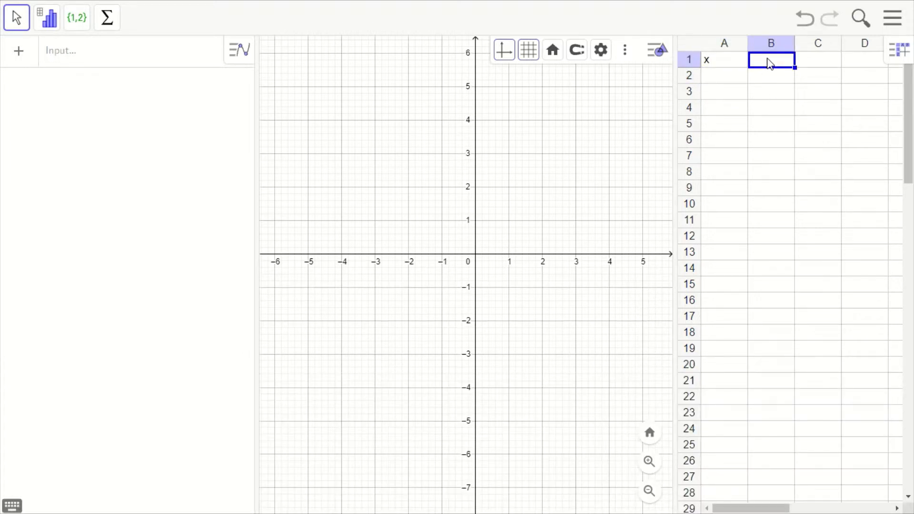
text("y")
key(Return)
Step: Enter the x values -3, -2, -1, 0, 1, 2, 3, 4, 5 and 6 in cells A2 through A11
click(727, 81)
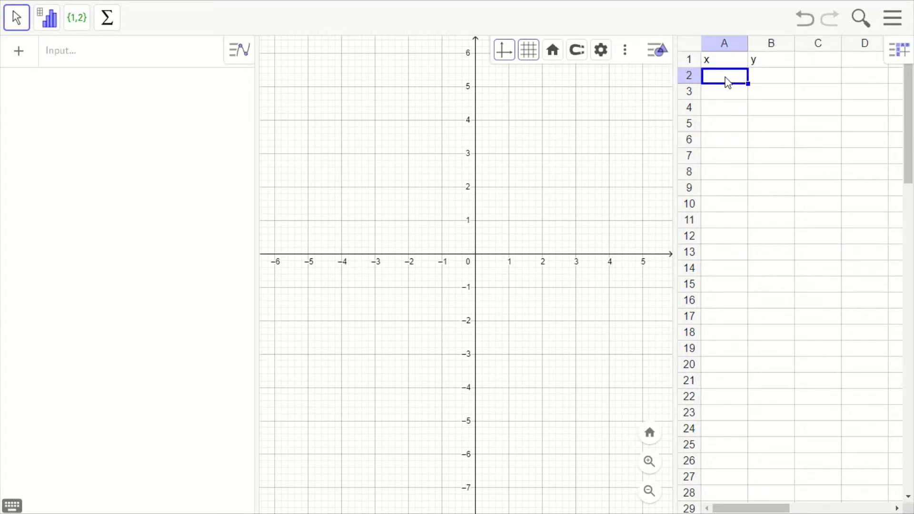
text(-3)
key(Return)
text(-2)
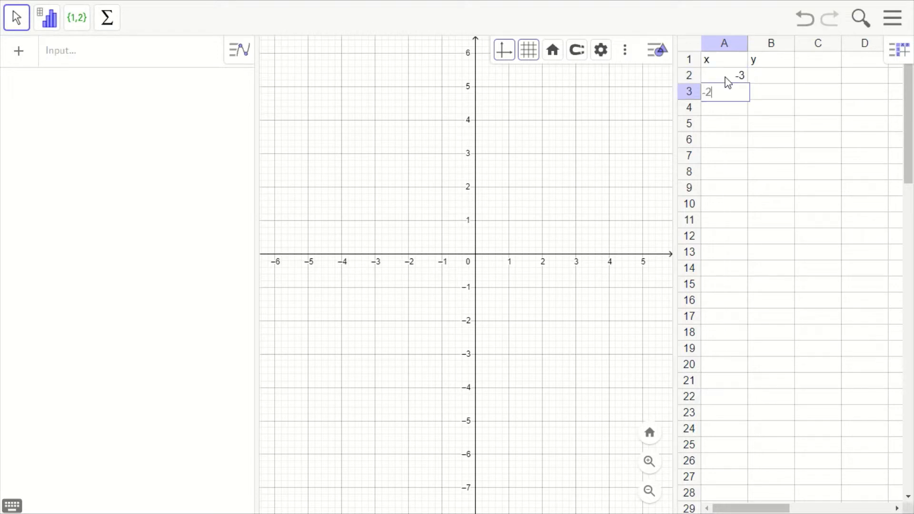
key(Return)
text(-1)
key(Return)
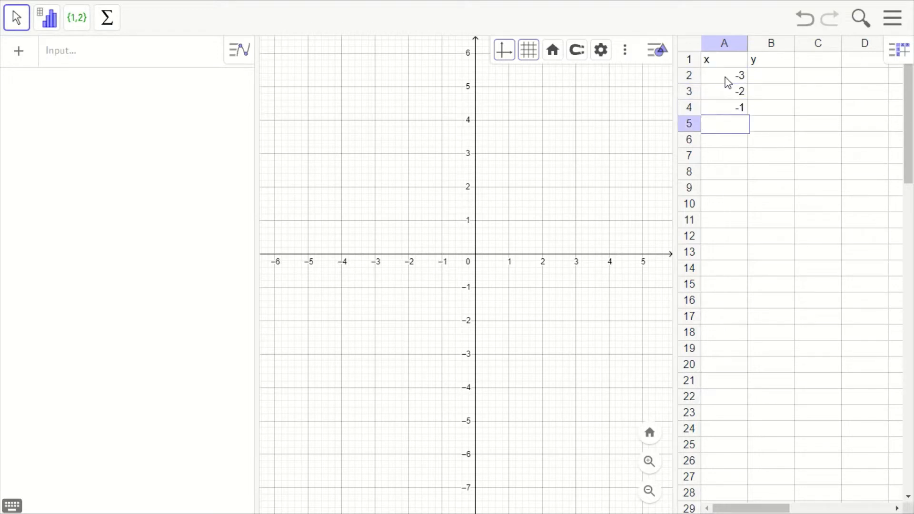
text(0)
key(Return)
text(1)
key(Return)
text(2)
key(Return)
text(3)
key(Return)
text(45)
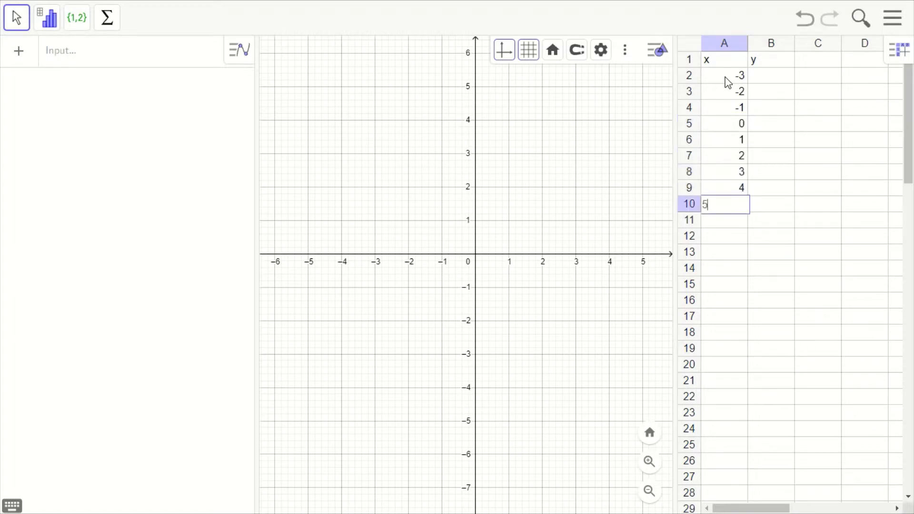
key(Return)
text(6)
key(Return)
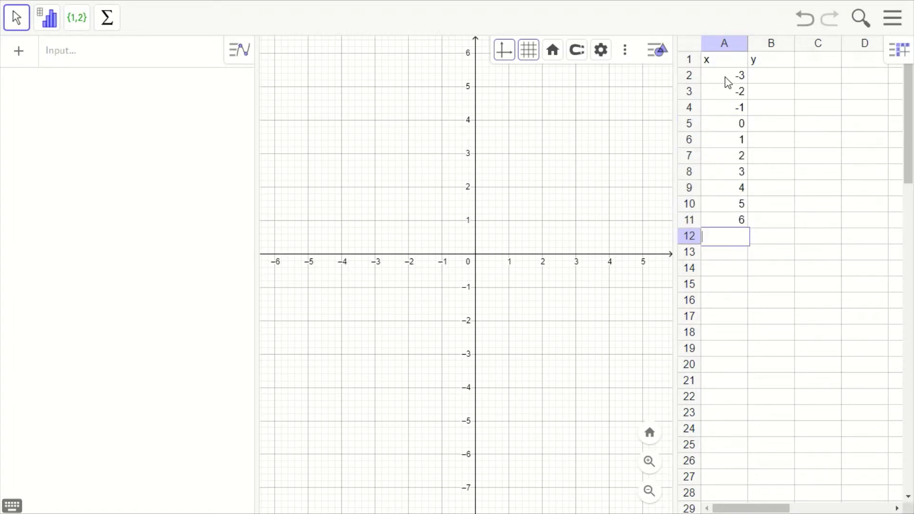
Step: Select cell B2, underline the expression 2x² − 7x − 9 on the question slide, and return to the spreadsheet
click(772, 85)
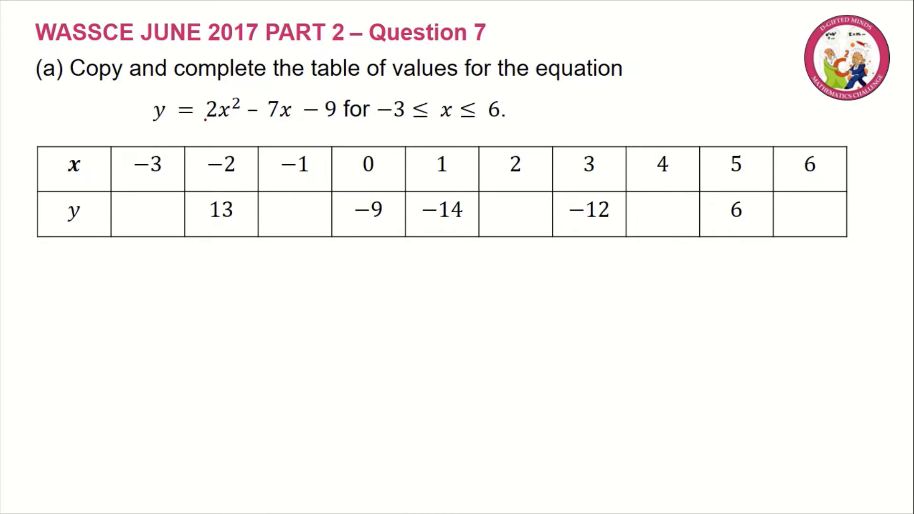
drag(205, 119, 338, 124)
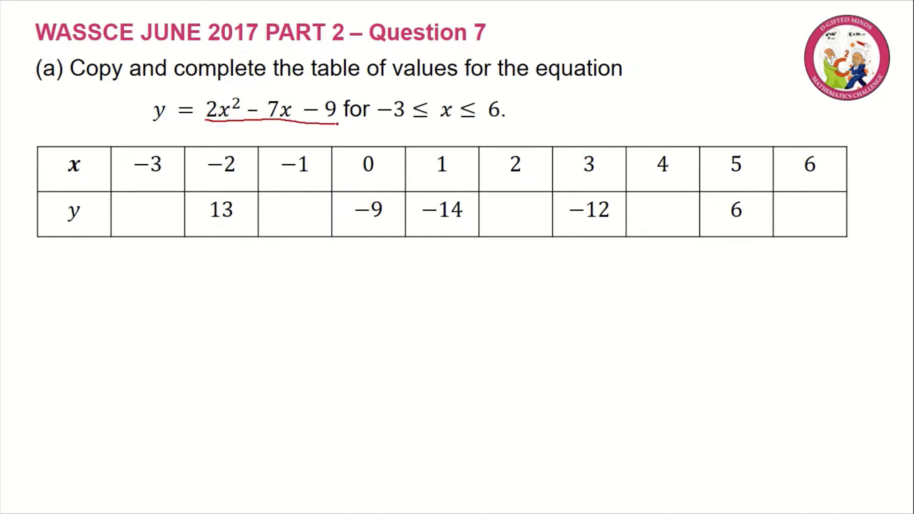
key(alt+Tab)
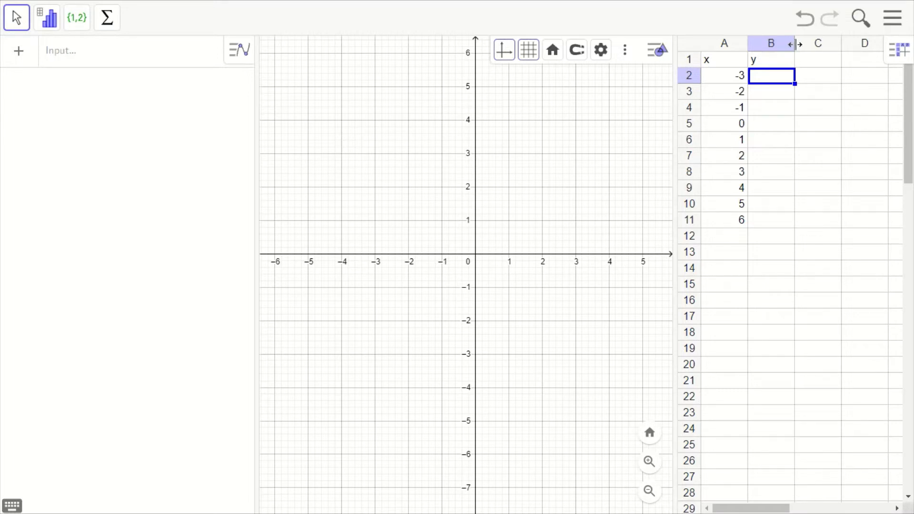
Step: Widen column B and enter the formula =2*A2^2-7*A2-9 in cell B2
drag(795, 44, 872, 49)
text(=)
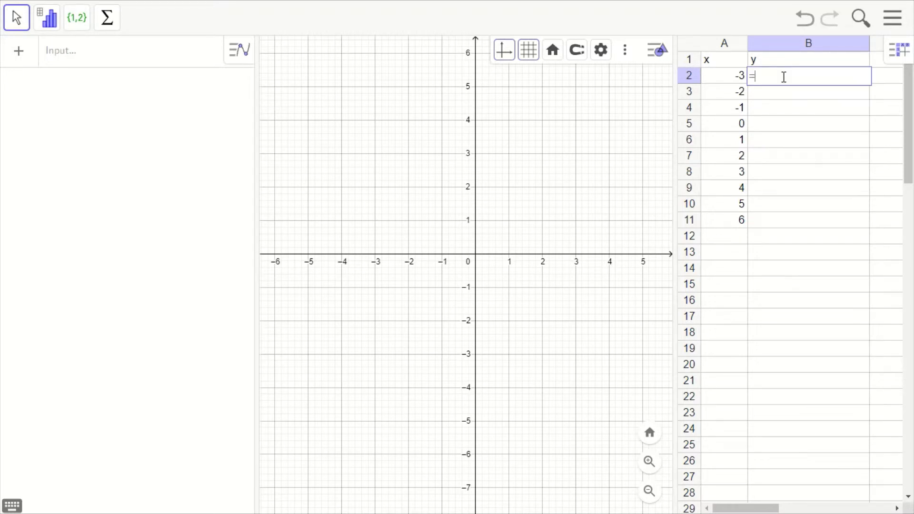
text(2*)
click(736, 78)
text(^2-7)
click(736, 78)
text(-9)
click(806, 75)
text(*)
key(Return)
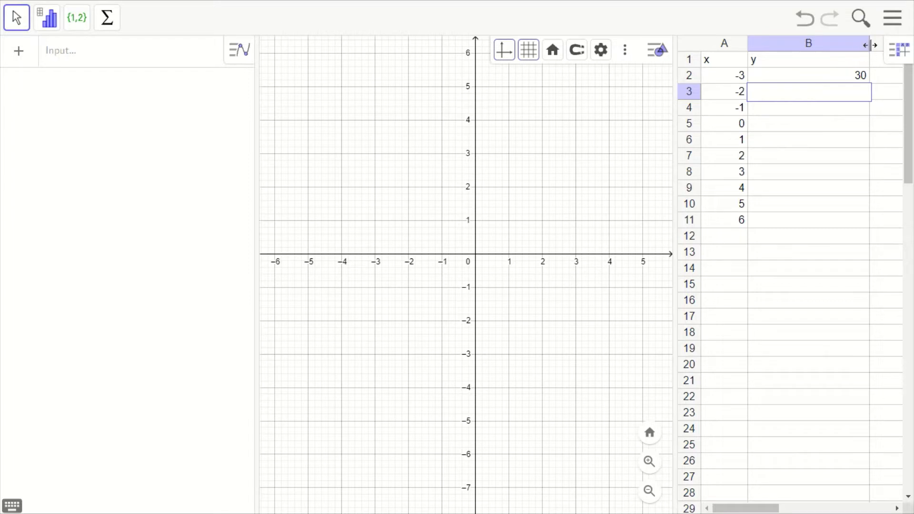
Step: Narrow column B to its earlier width and fill the B2 formula down to cell B11
drag(871, 46, 794, 49)
click(781, 76)
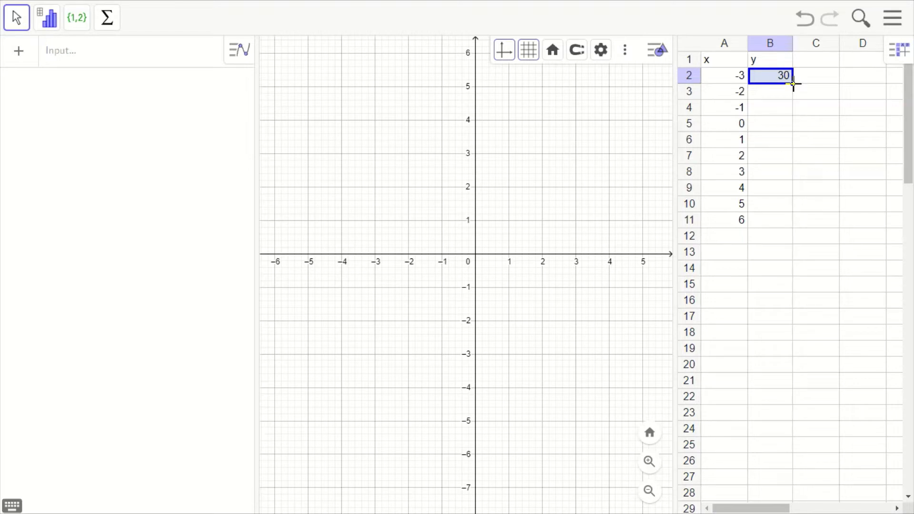
drag(793, 84, 789, 220)
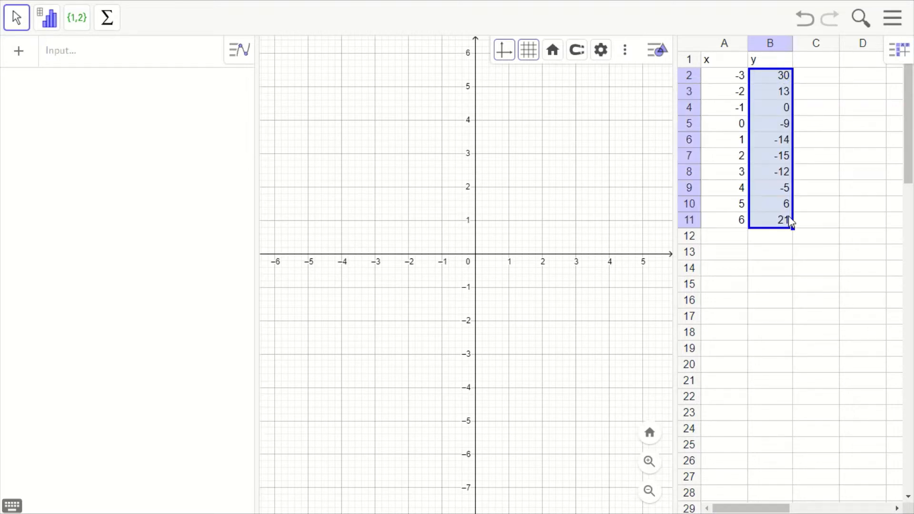
click(774, 243)
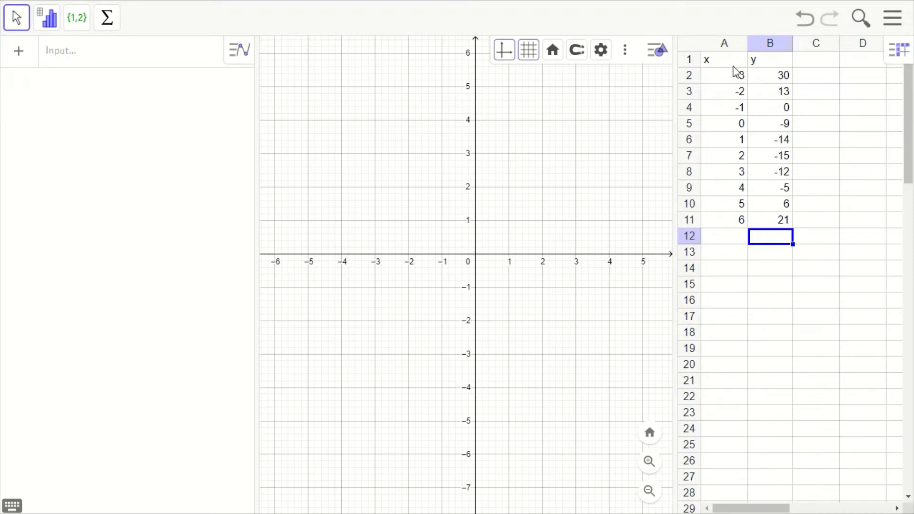
Step: Create a transposed table from cells A1 to B11 as free objects in the graphics view
drag(725, 60, 774, 223)
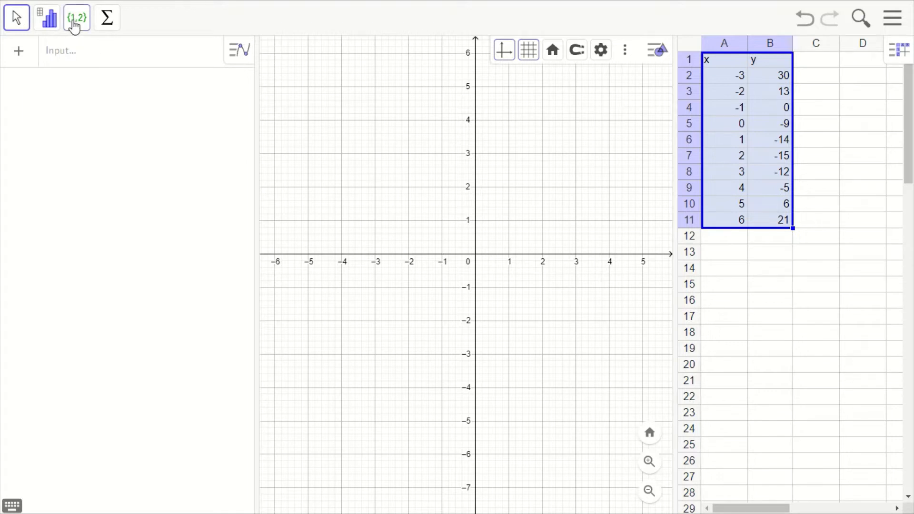
click(75, 27)
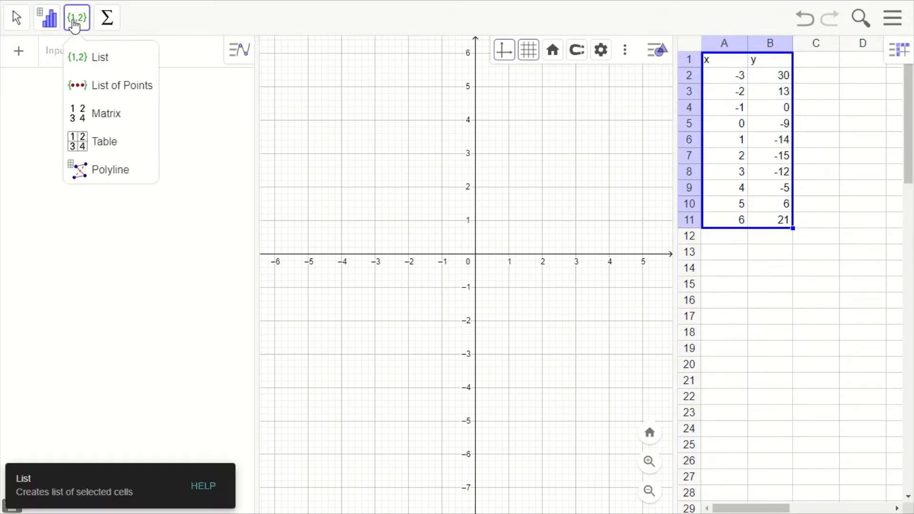
click(109, 144)
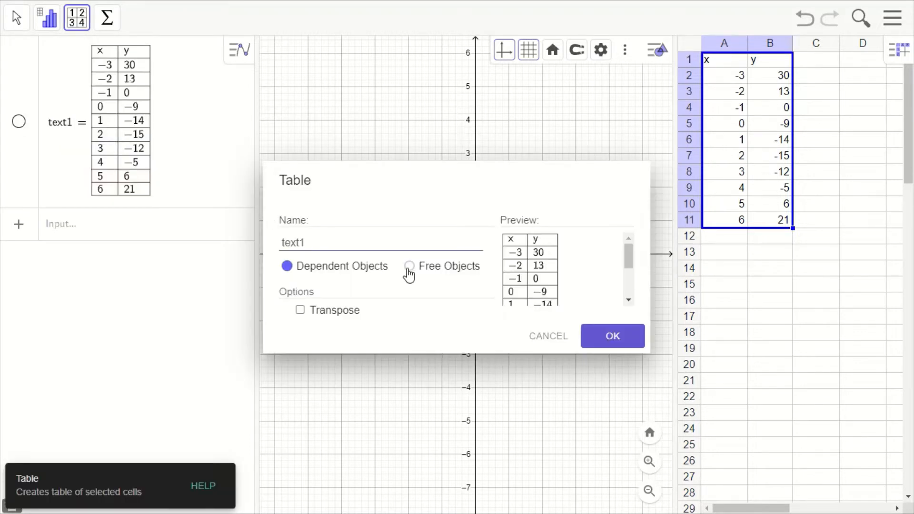
click(301, 310)
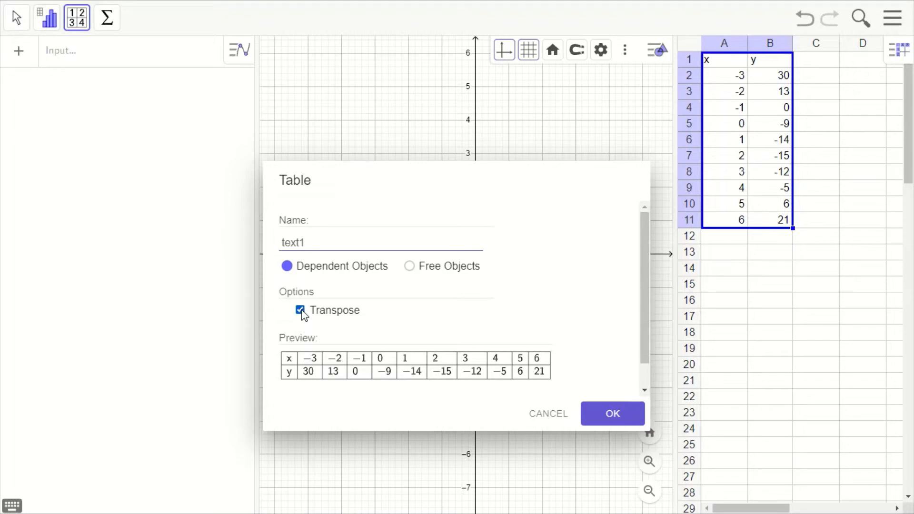
click(410, 267)
click(593, 421)
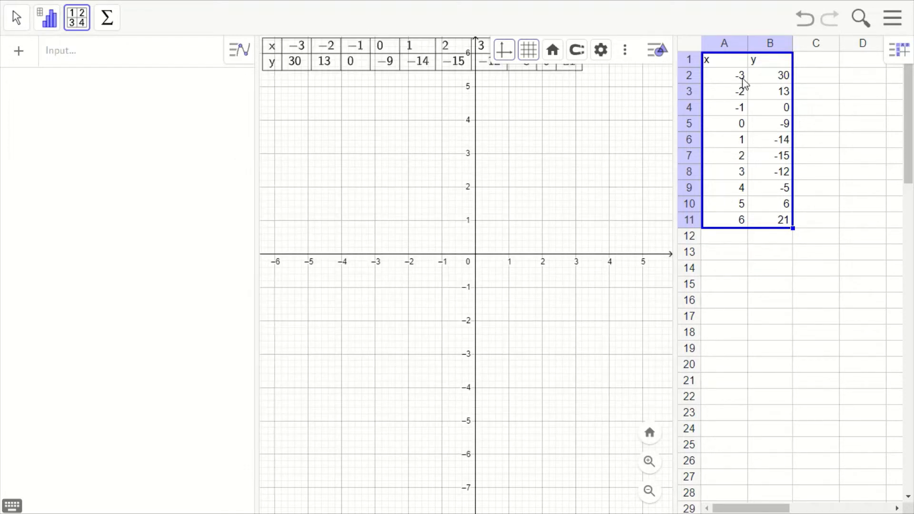
Step: Close the spreadsheet view so that only the algebra and graphics views are left
click(898, 52)
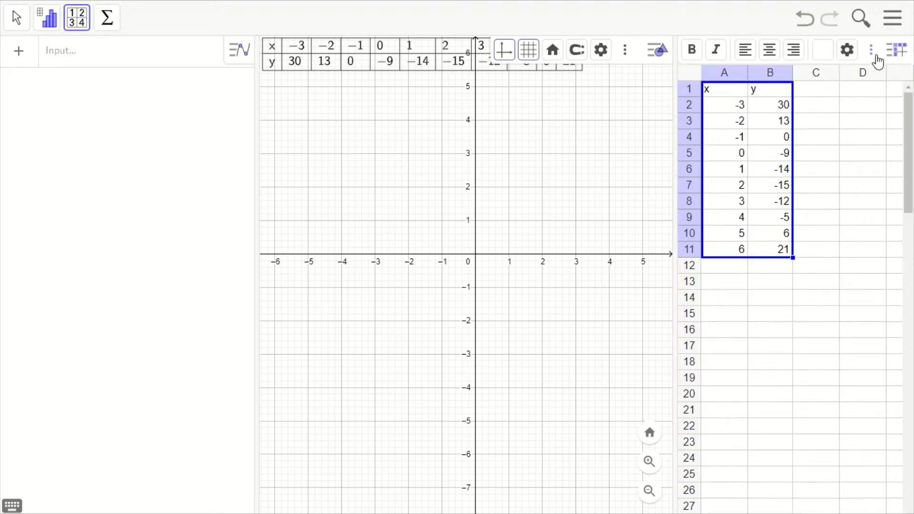
click(872, 50)
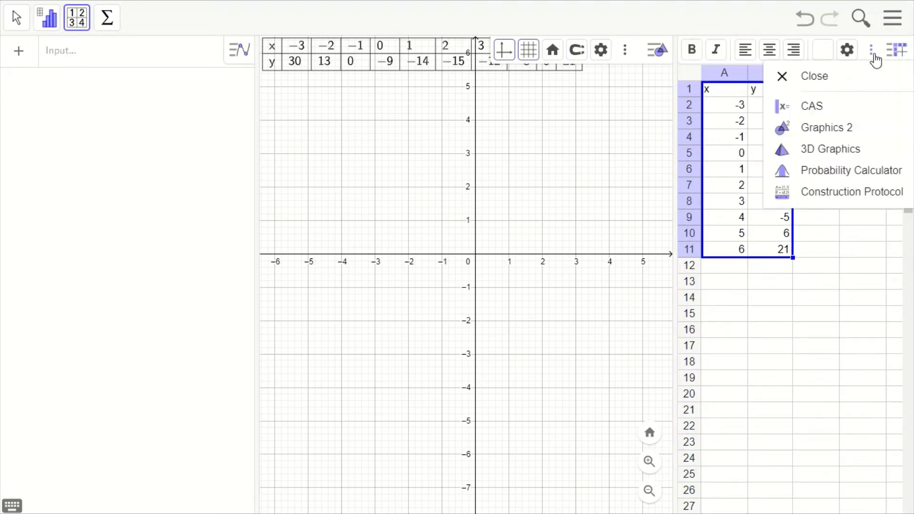
click(840, 76)
Step: Move the table of values to just right of the y-axis at the top of the graph and deselect it
drag(616, 167, 490, 195)
drag(434, 76, 516, 75)
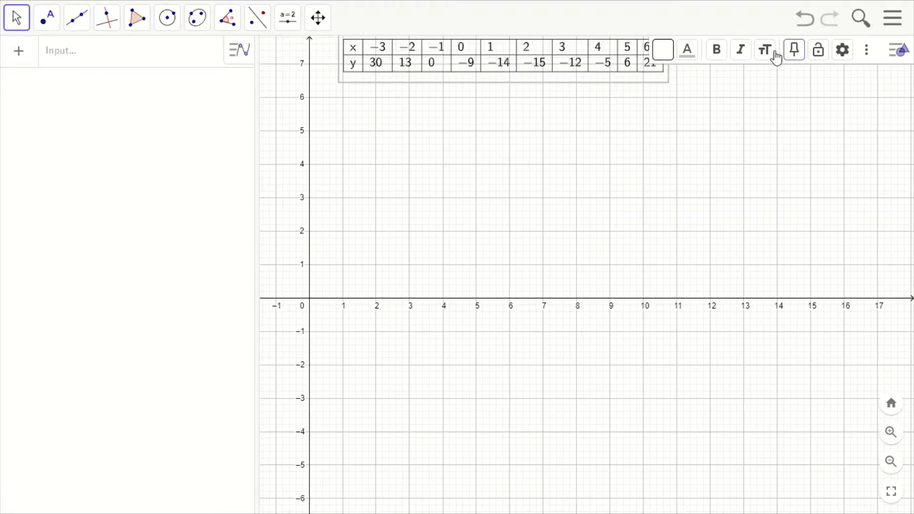
drag(661, 162, 674, 161)
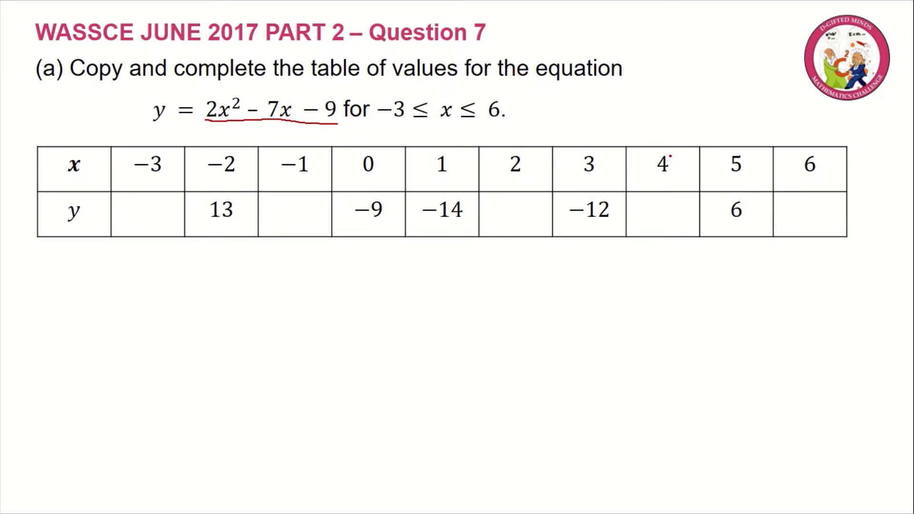
key(Right)
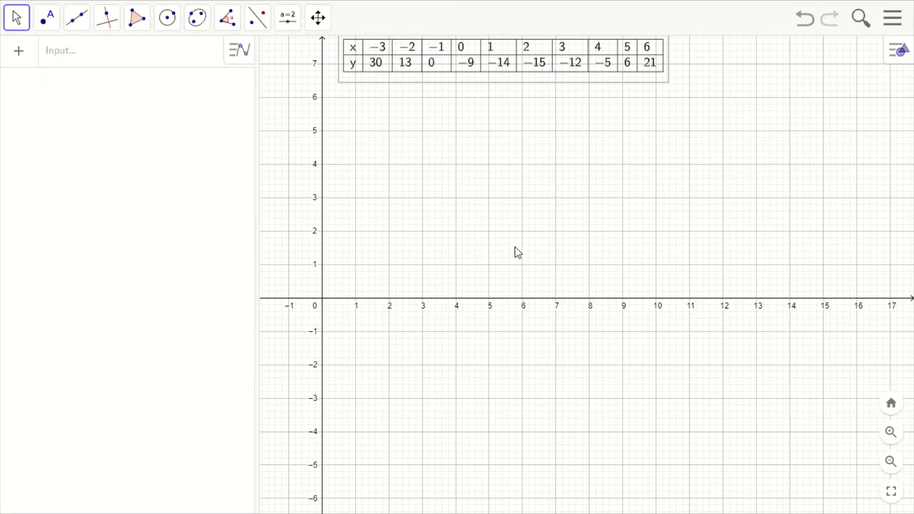
click(394, 250)
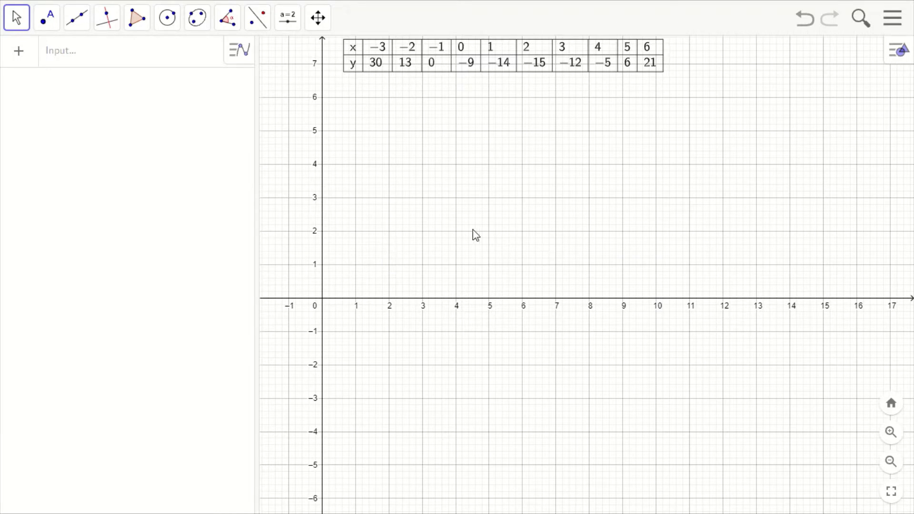
Step: Set the graphics view's x range from −3 to 6, then widen the graphics view beside its settings
right_click(473, 231)
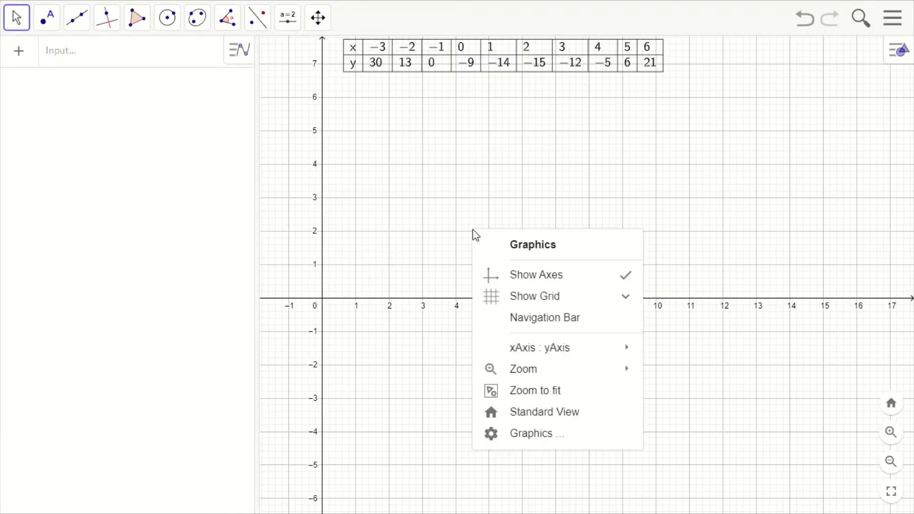
click(530, 438)
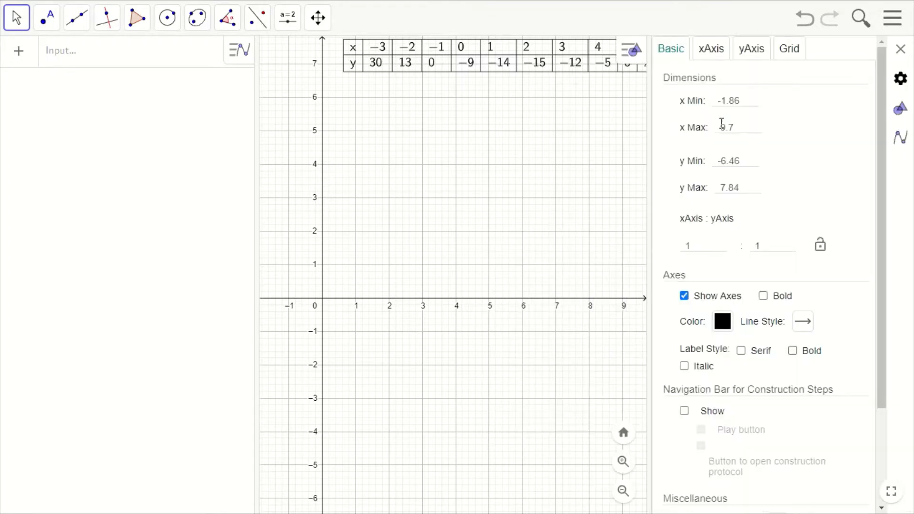
click(735, 102)
drag(739, 100, 714, 99)
text(-3)
key(Return)
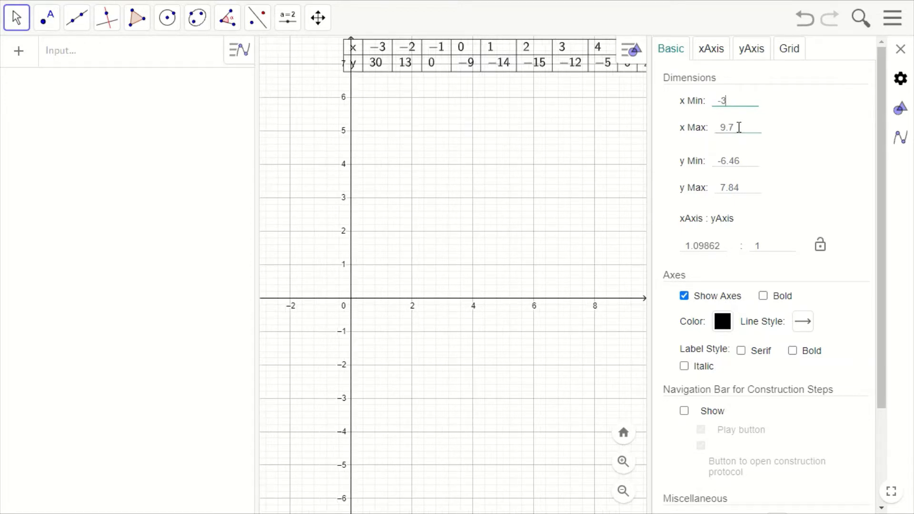
drag(742, 126, 703, 135)
text(6)
key(Return)
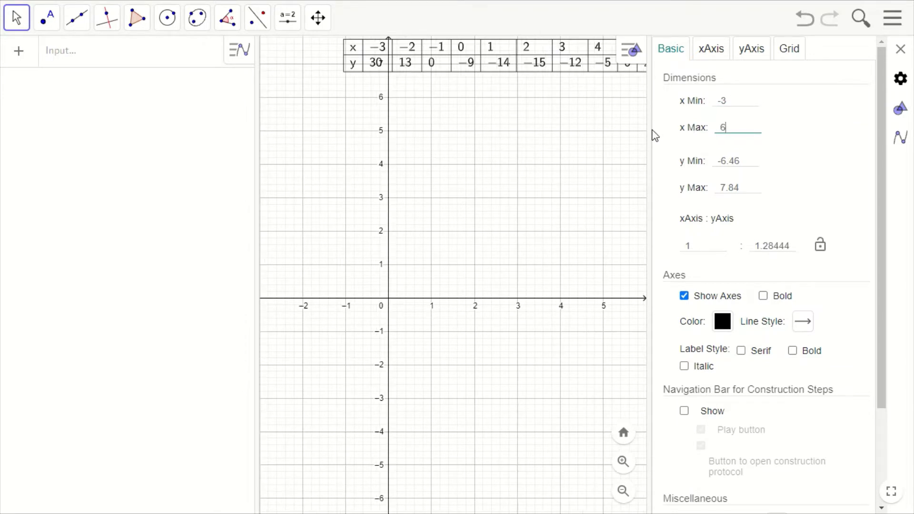
drag(649, 128, 699, 128)
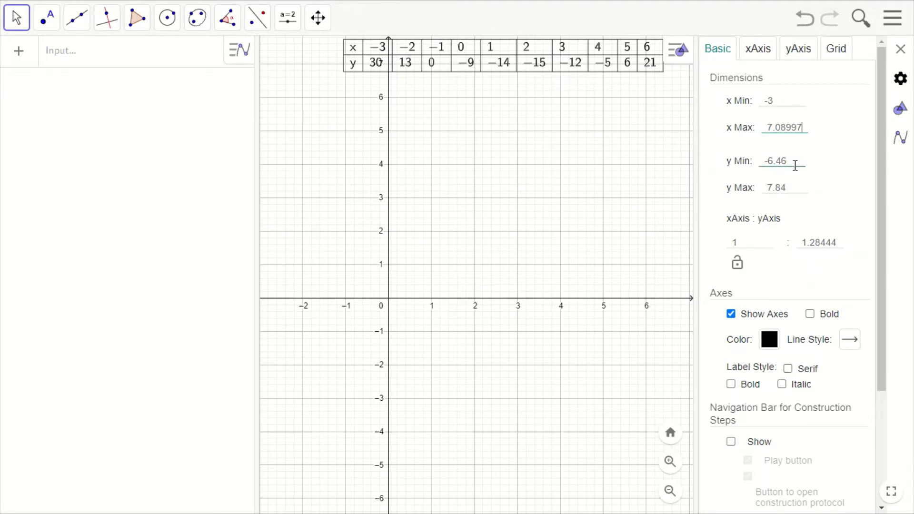
Step: Set the graphics view's y range from −15 to 30
drag(793, 162, 743, 169)
text(-15)
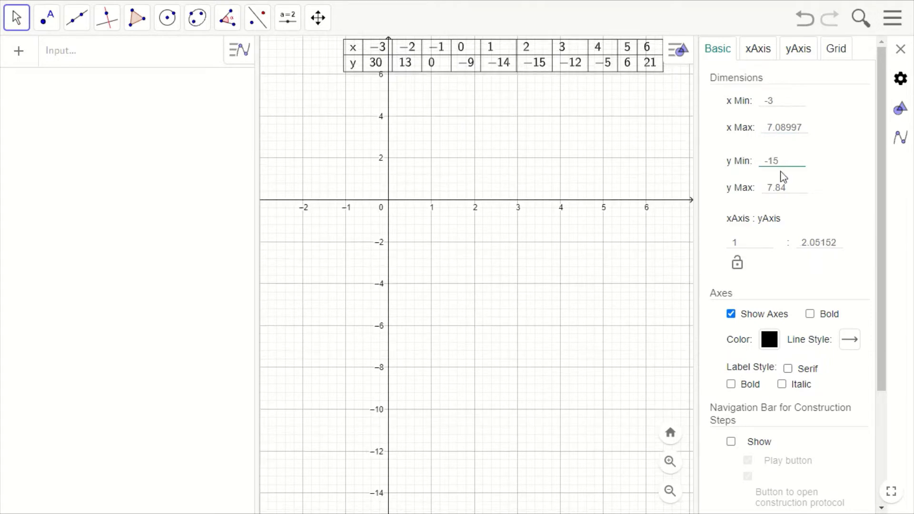
drag(802, 187, 720, 194)
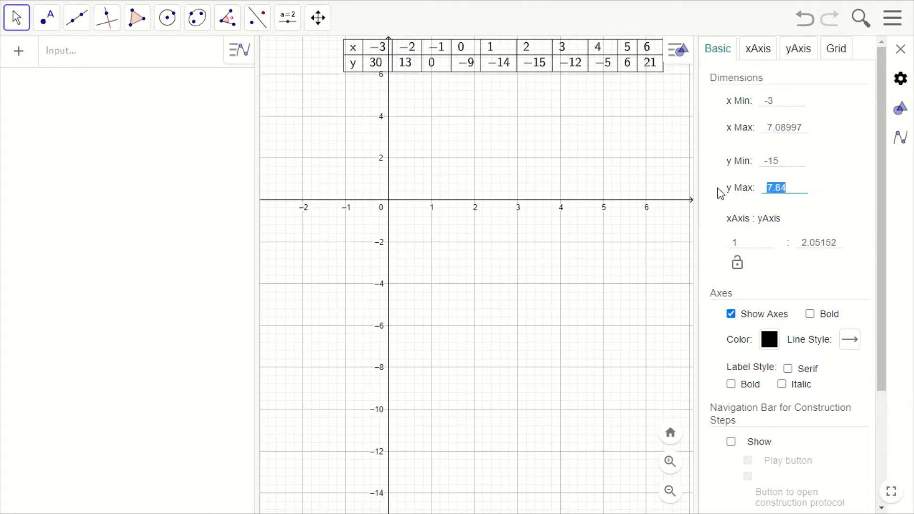
text(30)
key(Return)
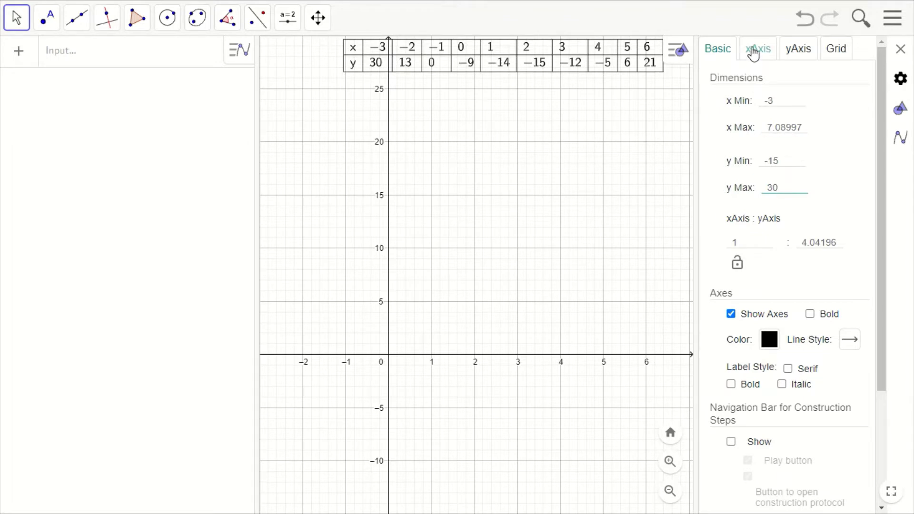
Step: Set the x-axis number distance to 1 and stretch the x-axis scale so its units are wider
click(754, 52)
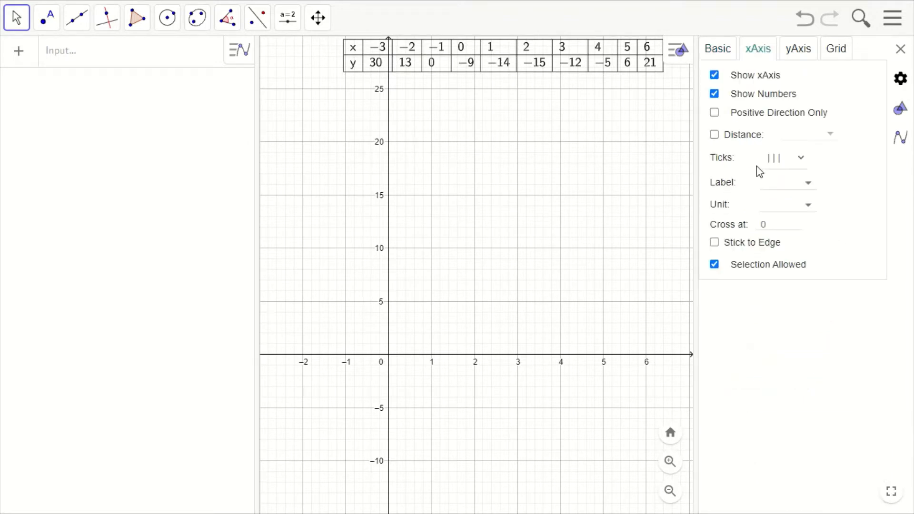
click(715, 136)
click(793, 134)
text(1)
drag(515, 353, 571, 351)
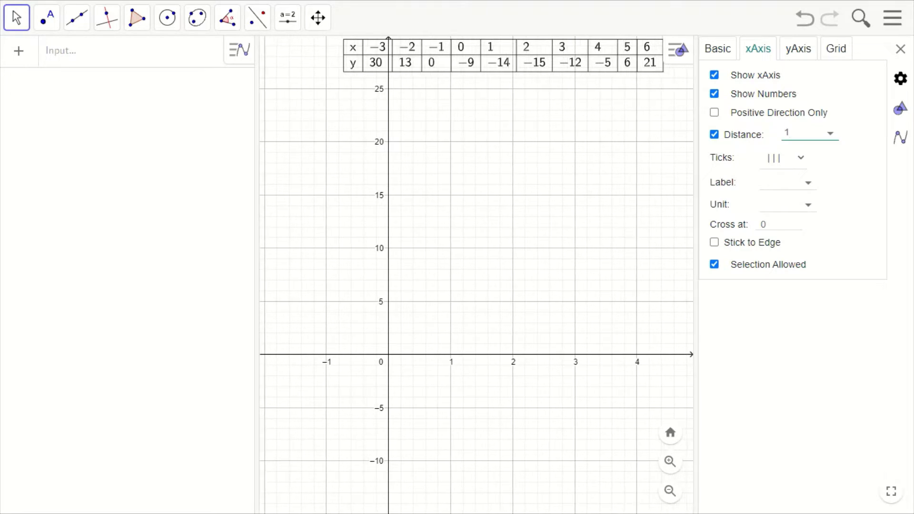
drag(327, 354, 318, 354)
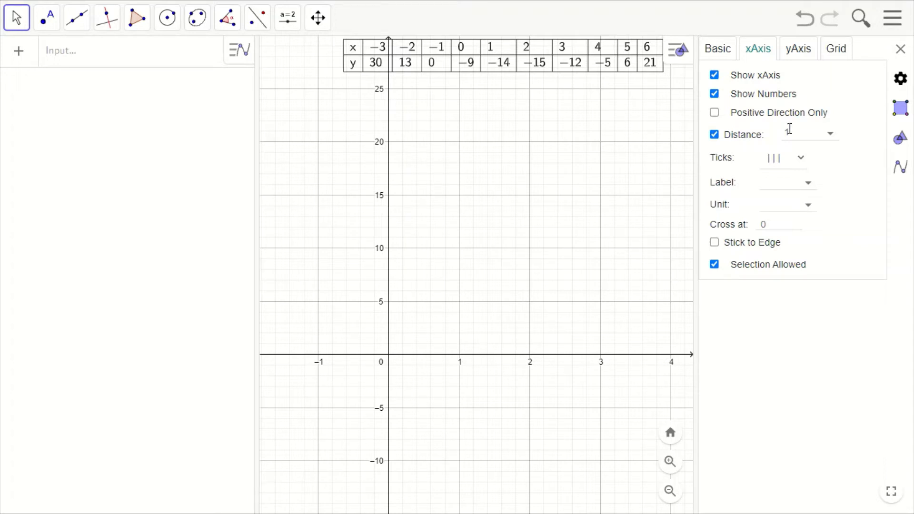
Step: Set the y-axis number distance to 4 and close the graphics settings
click(795, 53)
click(715, 135)
click(793, 135)
text(4)
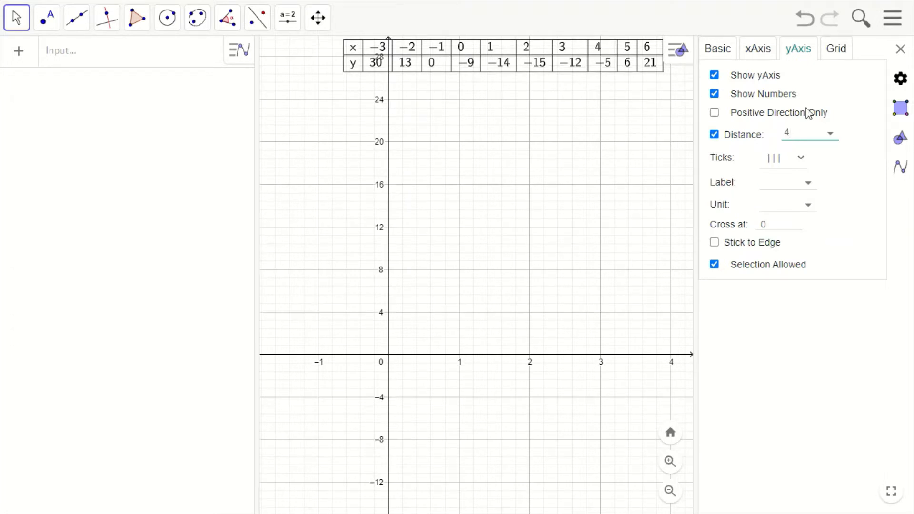
click(901, 51)
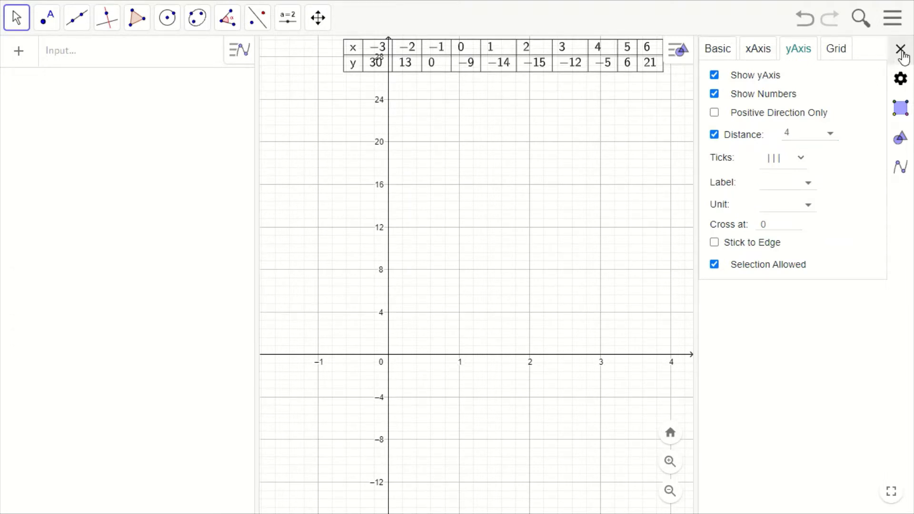
click(902, 53)
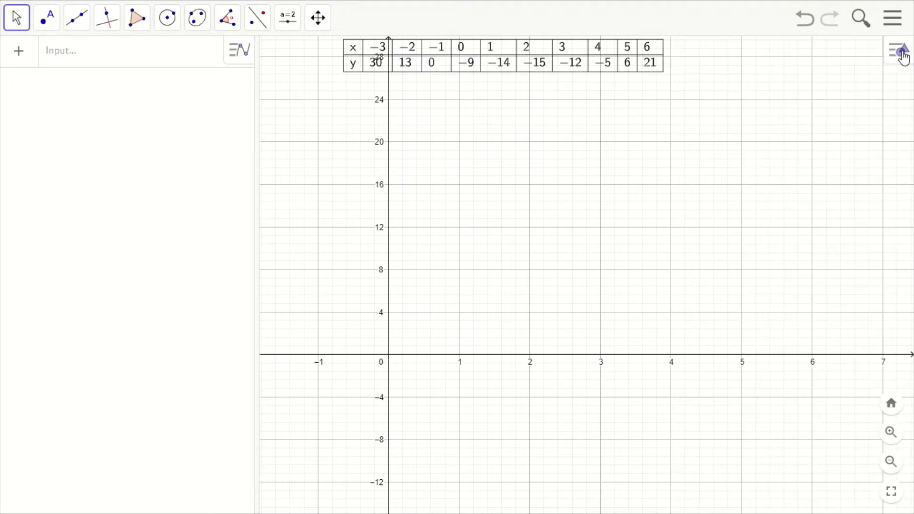
Step: Narrow the algebra view and move the table of values to just right of the y-axis
drag(587, 72, 645, 74)
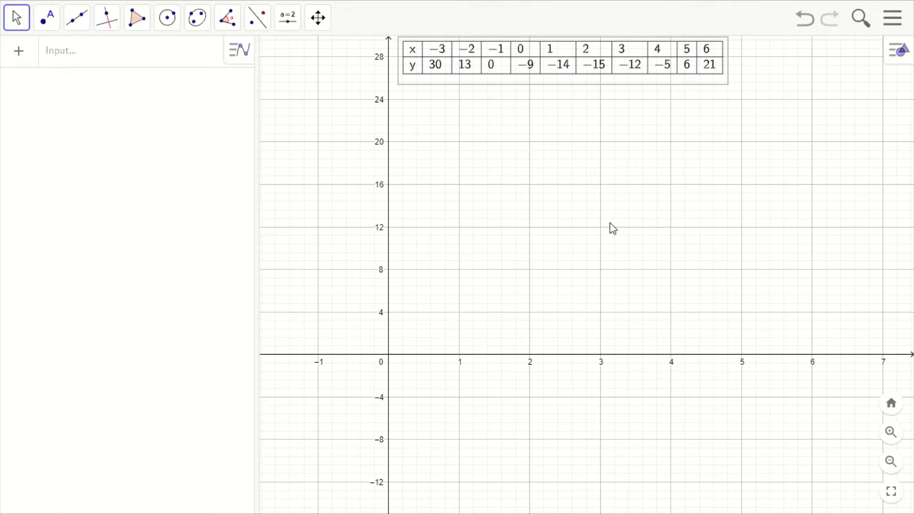
mouse_move(591, 227)
mouse_down()
mouse_move(601, 228)
mouse_move(576, 229)
mouse_up()
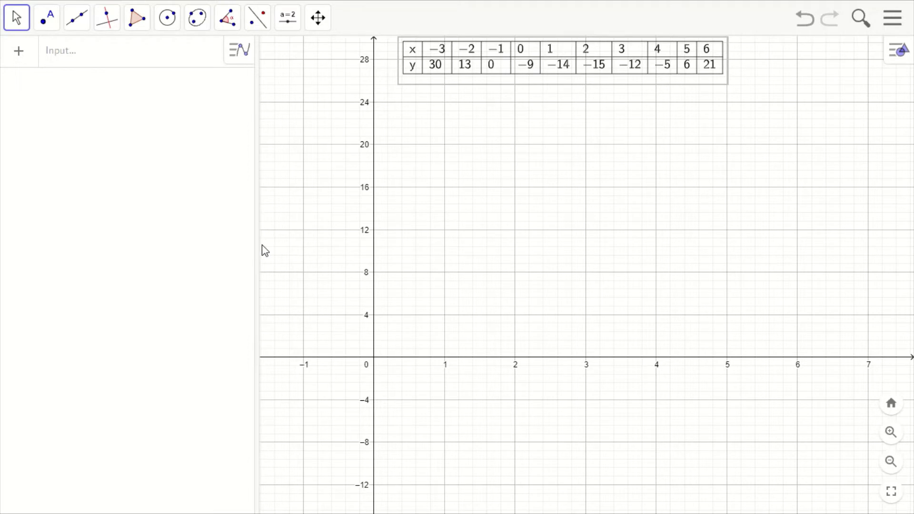
drag(259, 244, 184, 239)
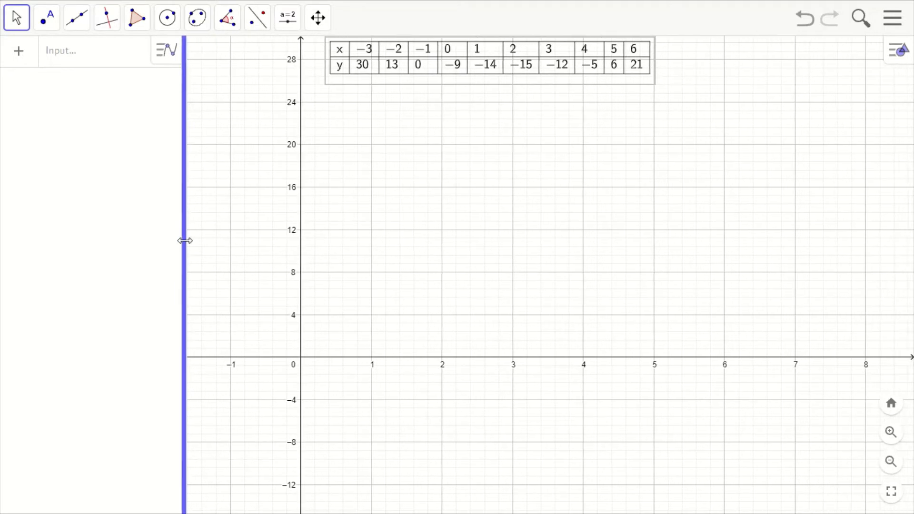
drag(373, 270, 421, 272)
drag(514, 83, 554, 80)
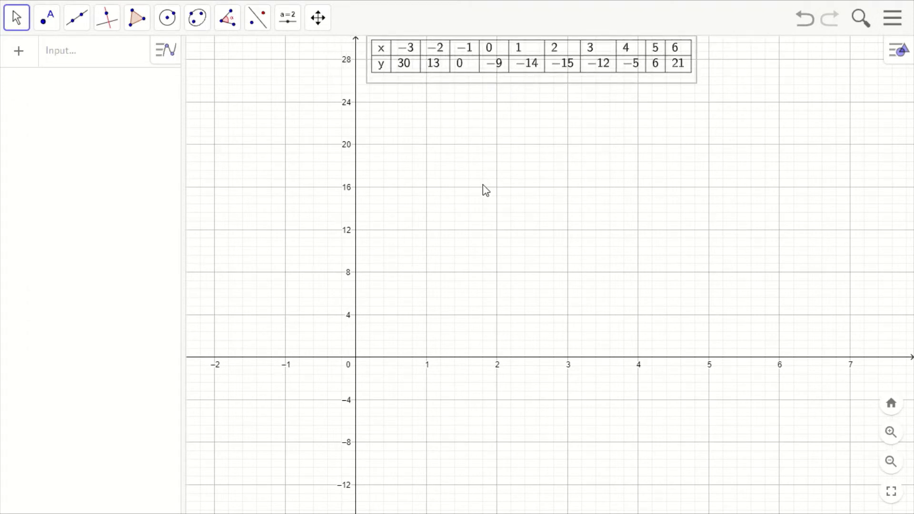
Step: Narrow the algebra view further, reposition the table of values right of the y-axis near the top of the graph, and deselect it
drag(483, 190, 498, 194)
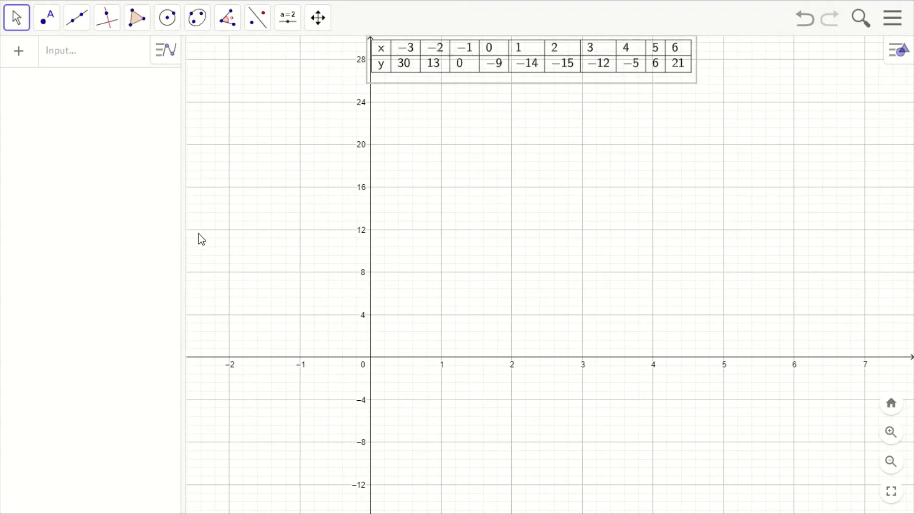
drag(181, 233, 134, 233)
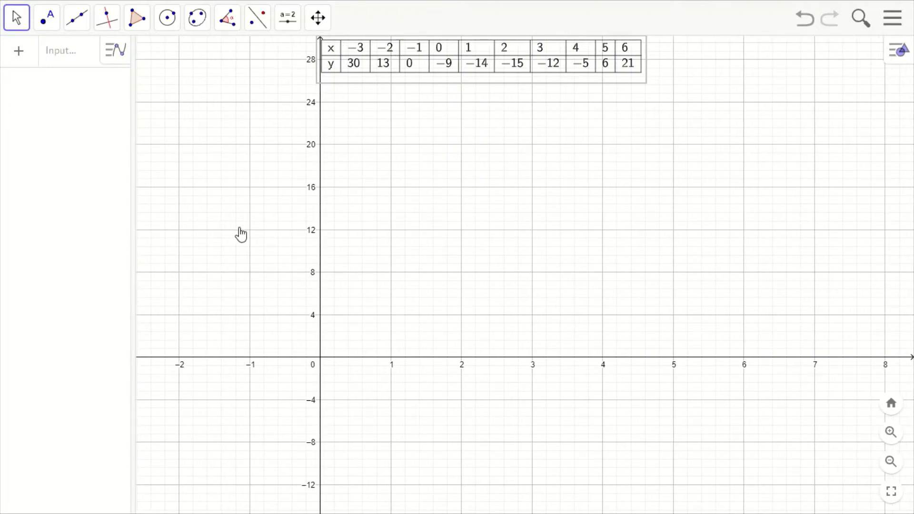
drag(241, 235, 269, 240)
drag(465, 82, 502, 80)
click(505, 156)
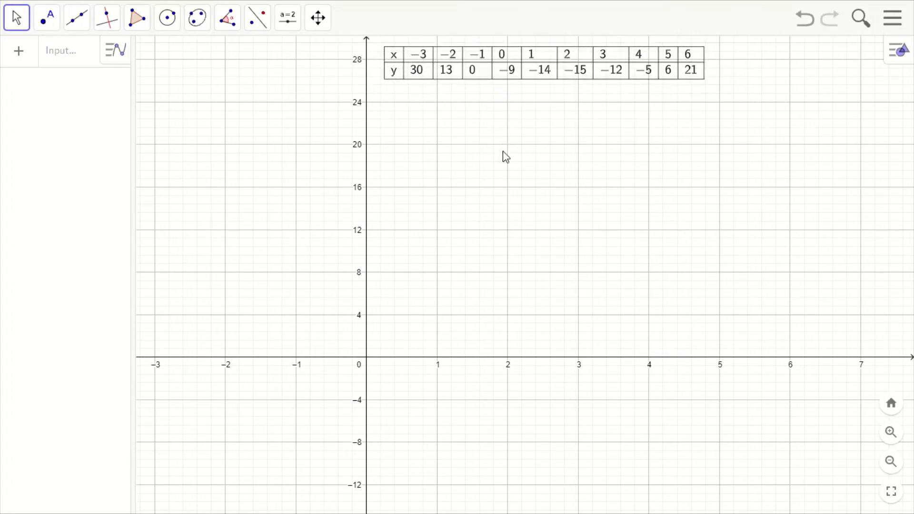
Step: Reopen the spreadsheet view beside the graphics view
click(899, 51)
click(867, 53)
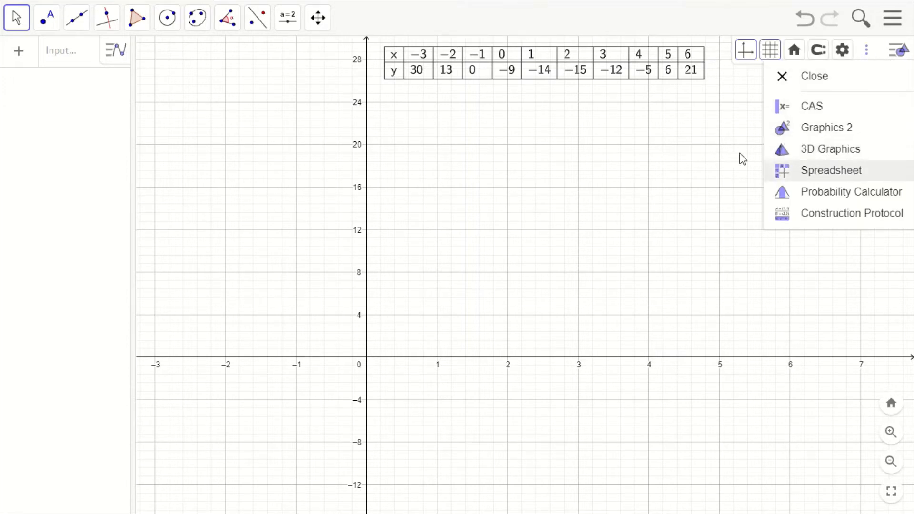
click(825, 177)
click(826, 174)
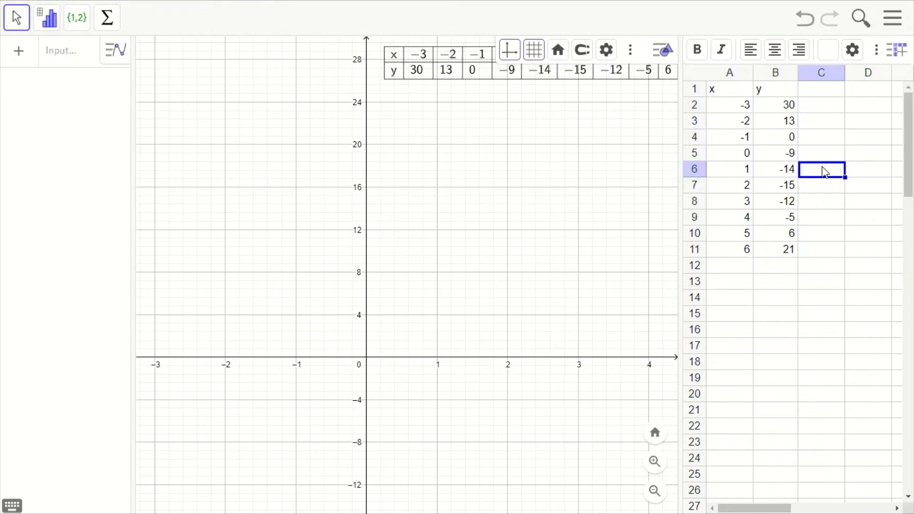
Step: Create a list of points named list from cells A2 to B11 as dependent objects with the X → Y order
drag(725, 111, 784, 254)
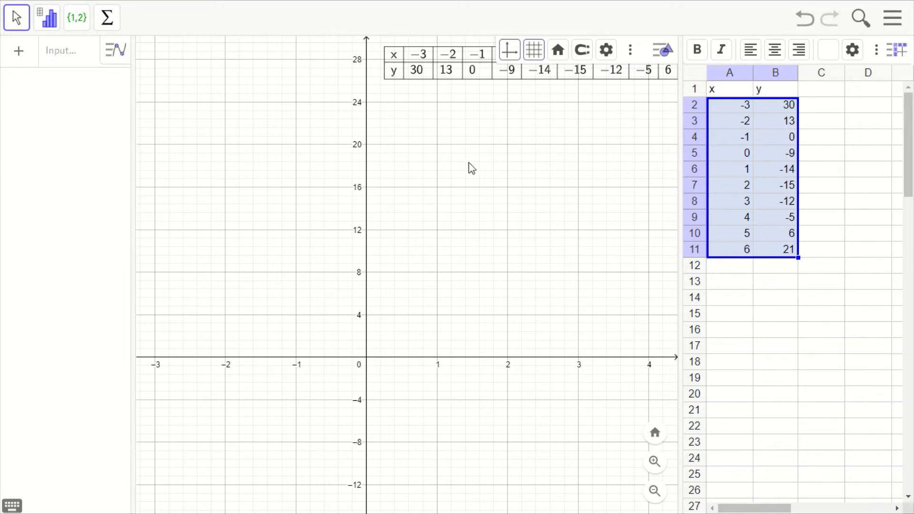
click(83, 25)
click(82, 21)
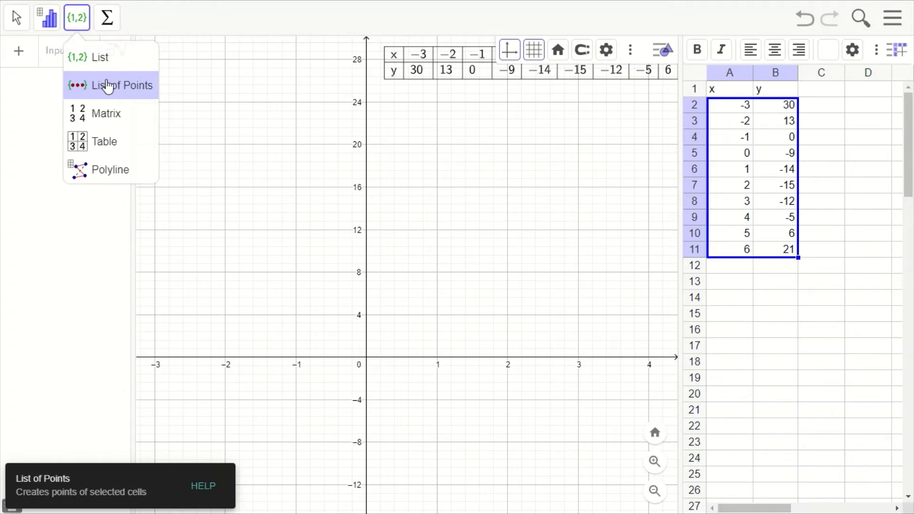
click(107, 86)
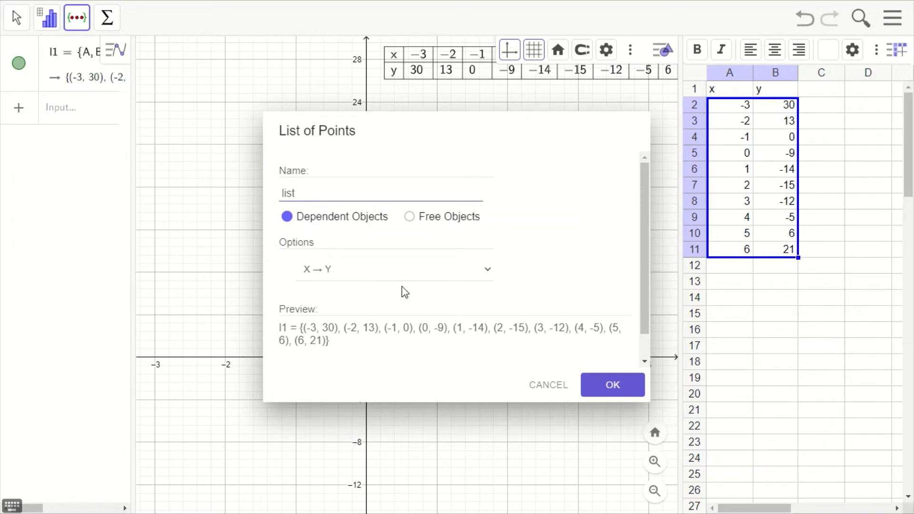
click(601, 384)
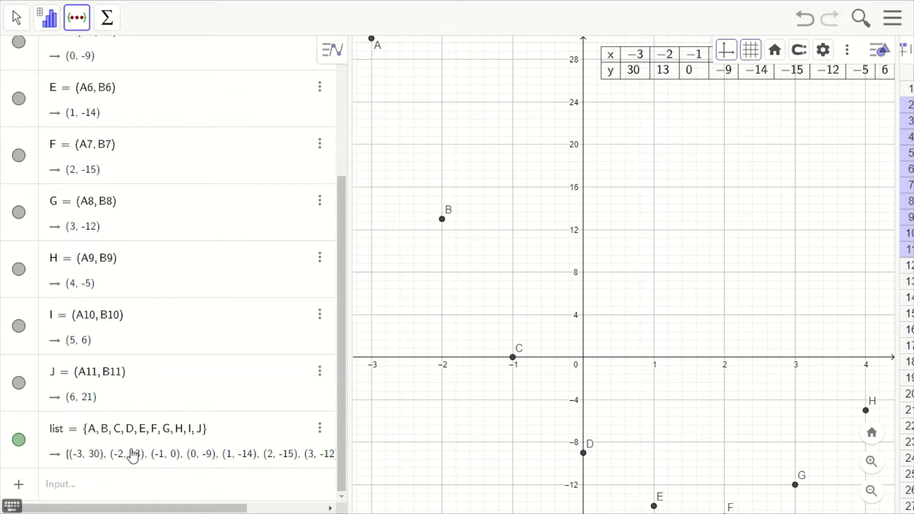
Step: Narrow the algebra view again and close the spreadsheet view
drag(349, 400, 134, 389)
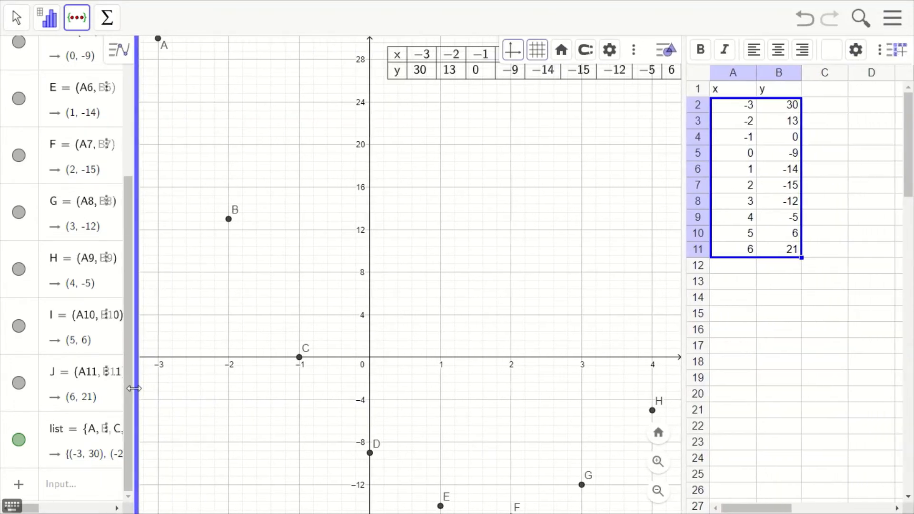
click(896, 50)
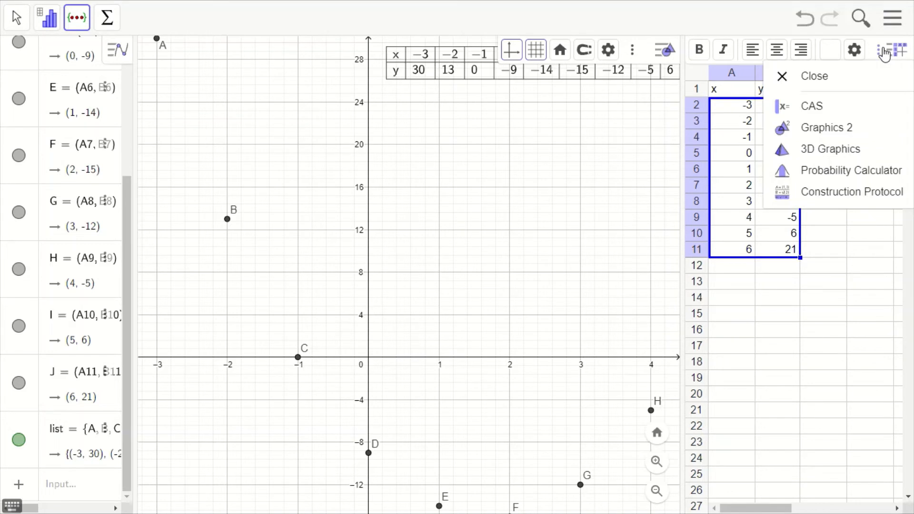
click(832, 88)
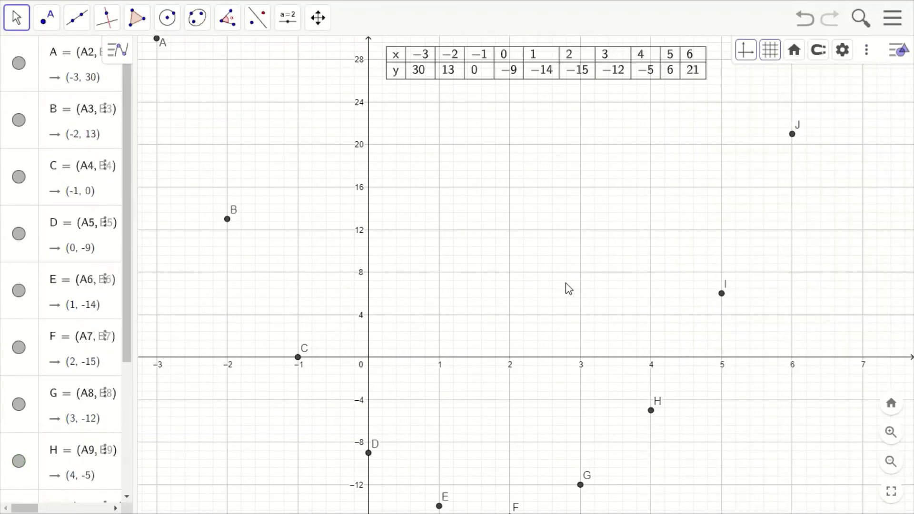
Step: Restyle points A to J together as blue crosses with their labels hidden, and deselect them
scroll(516, 335, down, 1)
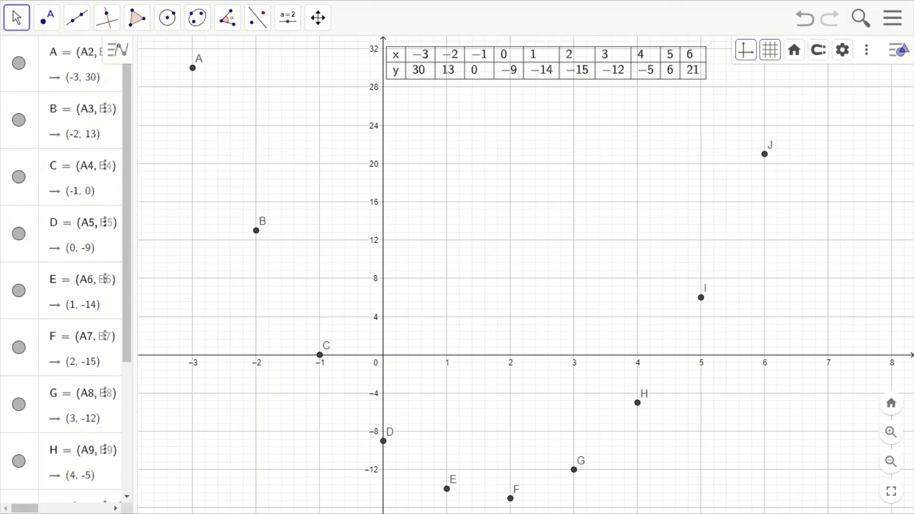
scroll(535, 245, down, 1)
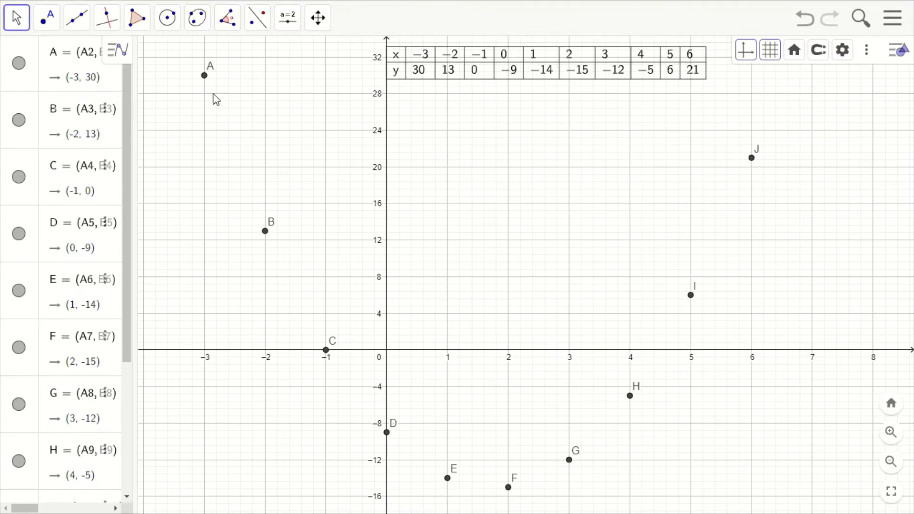
click(204, 75)
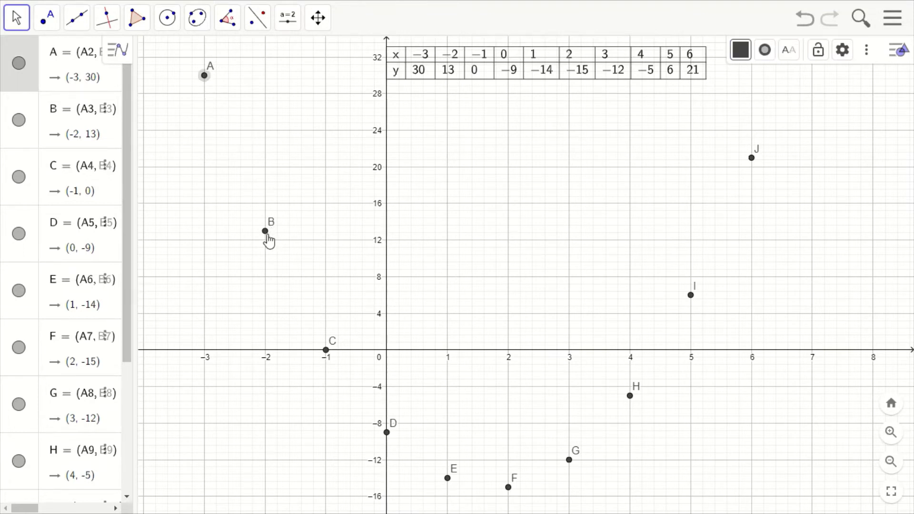
ctrl+click(266, 231)
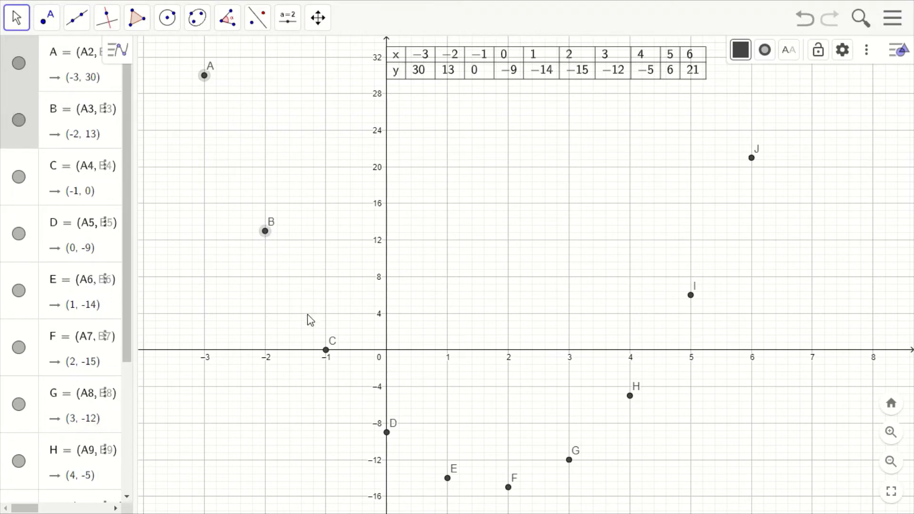
ctrl+click(326, 351)
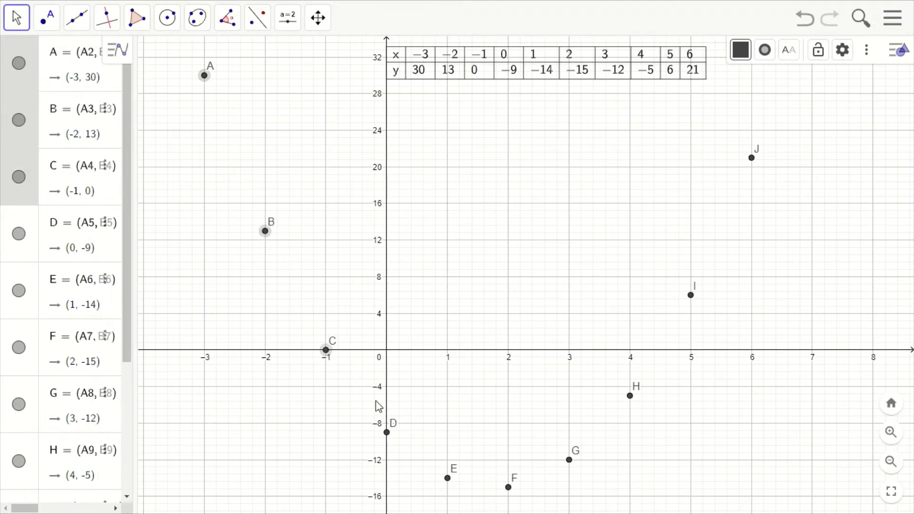
ctrl+click(387, 432)
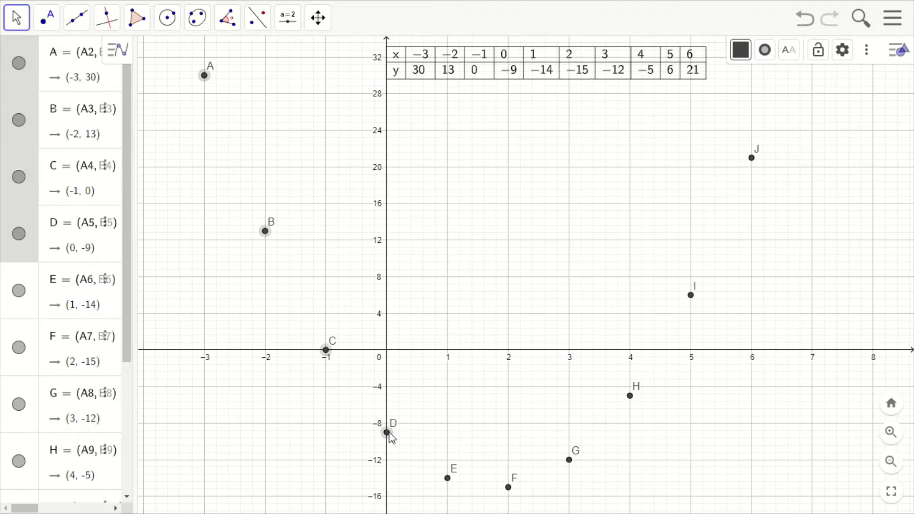
ctrl+click(448, 479)
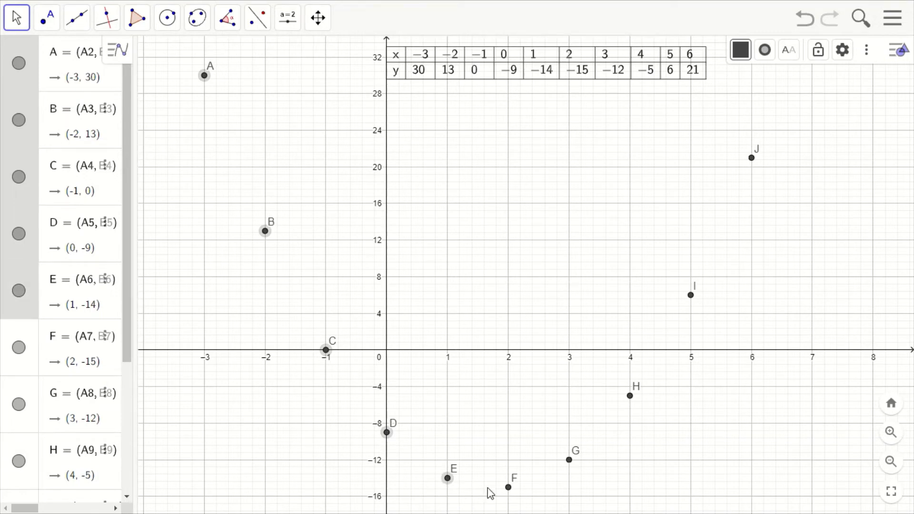
ctrl+click(509, 488)
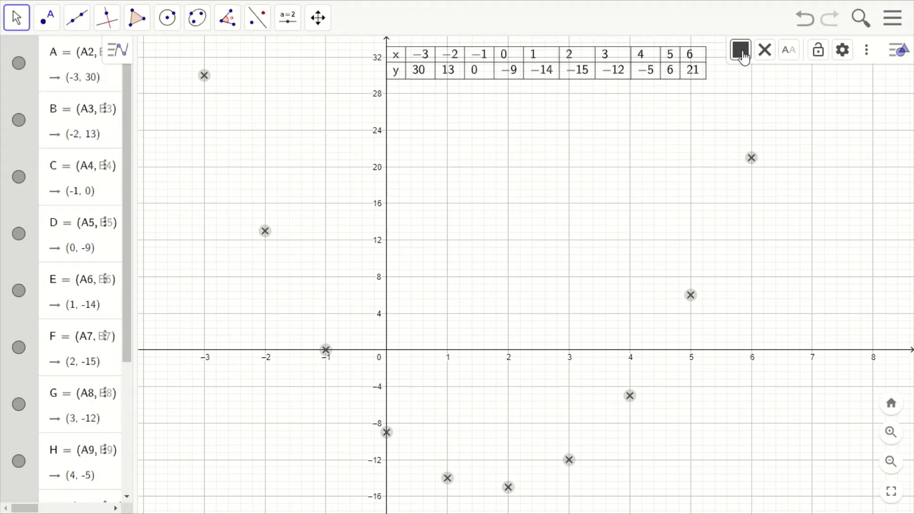
click(741, 50)
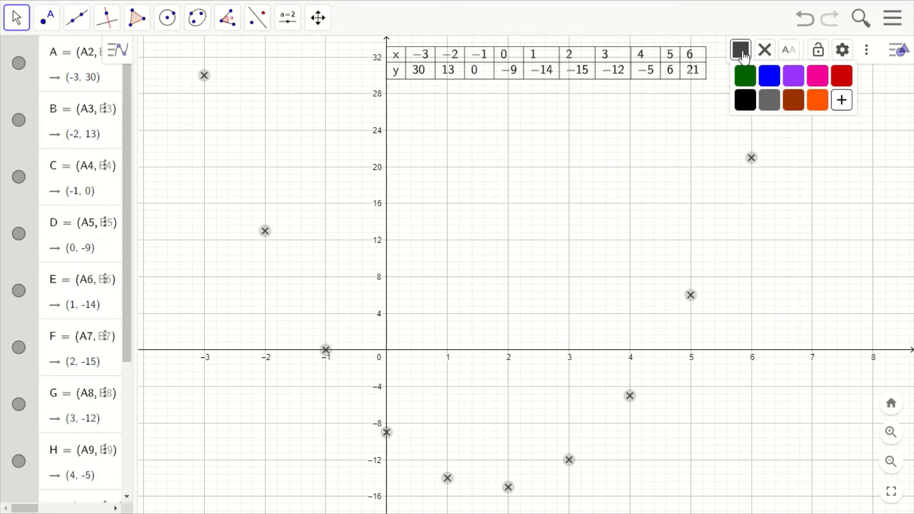
click(769, 76)
click(795, 139)
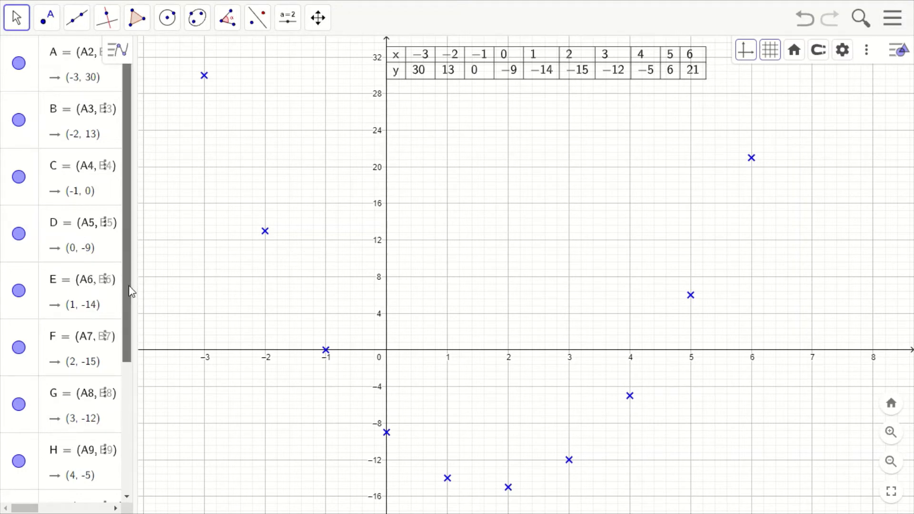
Step: Widen the algebra view and fit a degree 2 polynomial through the plotted points with FitPoly(list, 2)
drag(133, 285, 133, 429)
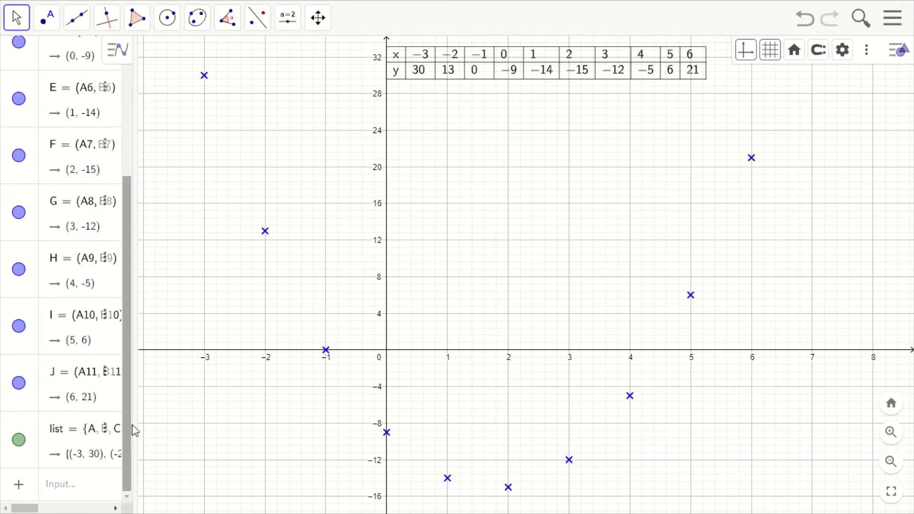
click(68, 486)
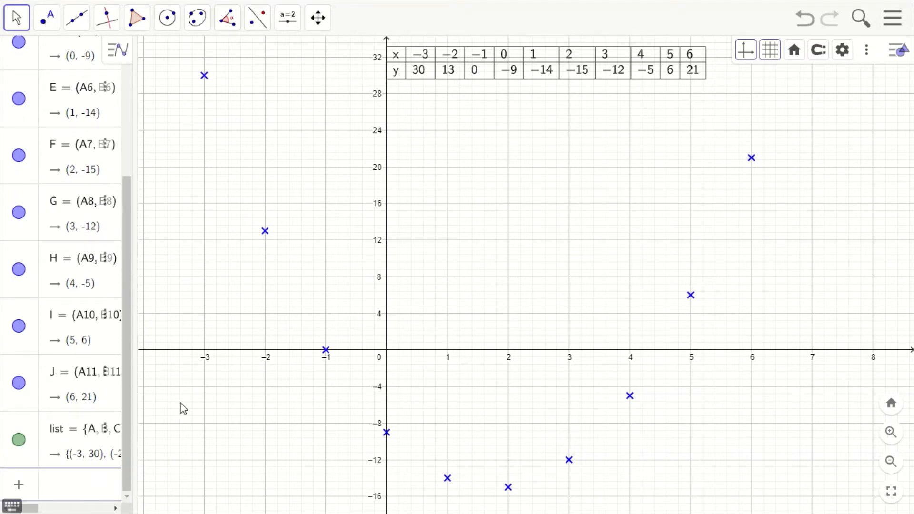
click(135, 375)
drag(136, 375, 241, 379)
click(105, 489)
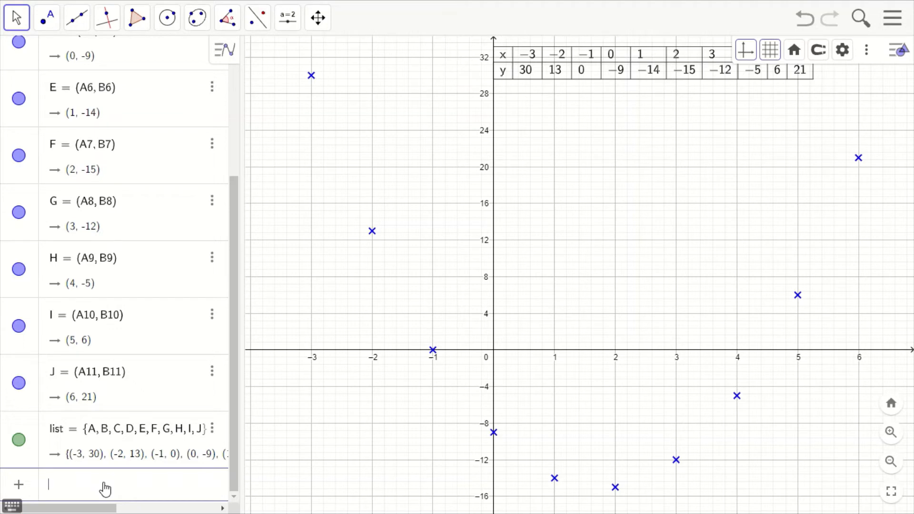
text(F)
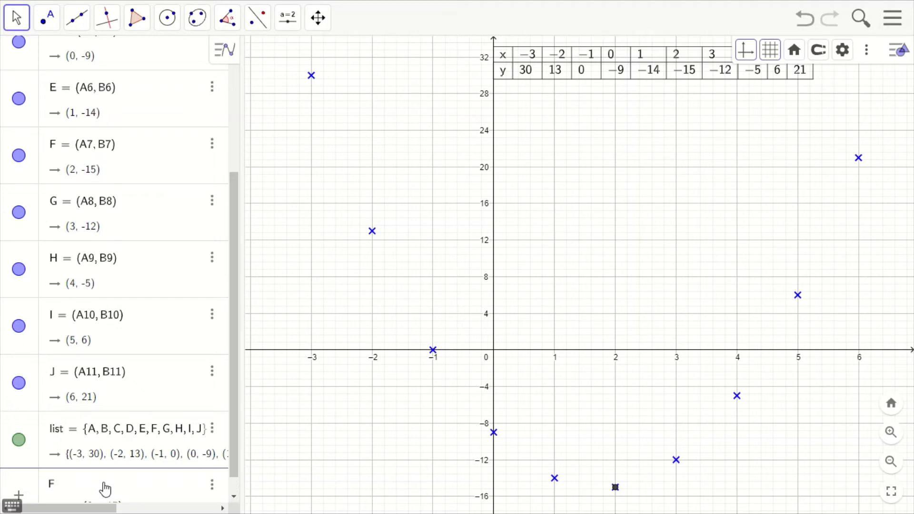
text(itP)
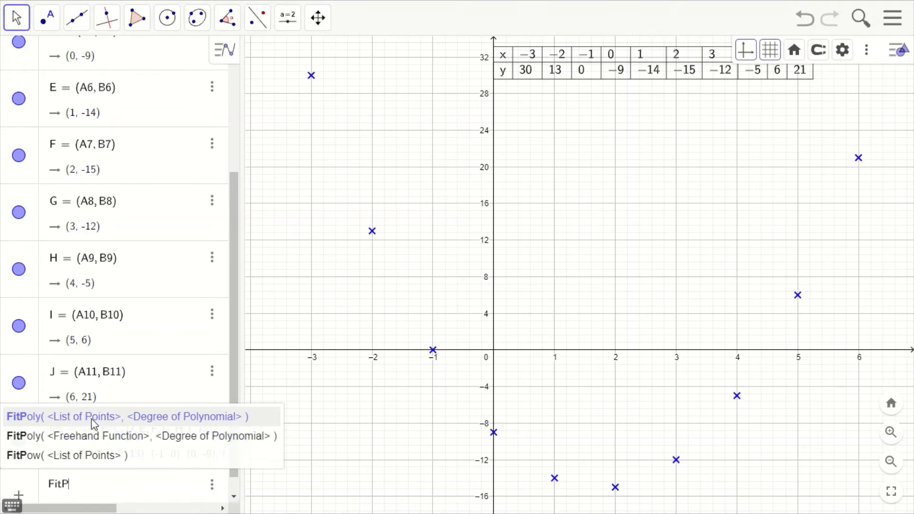
click(132, 423)
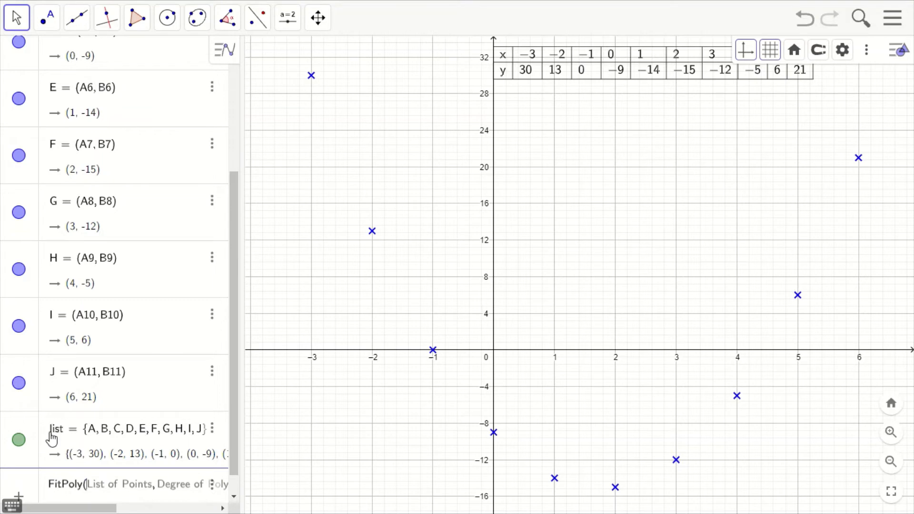
text(list, )
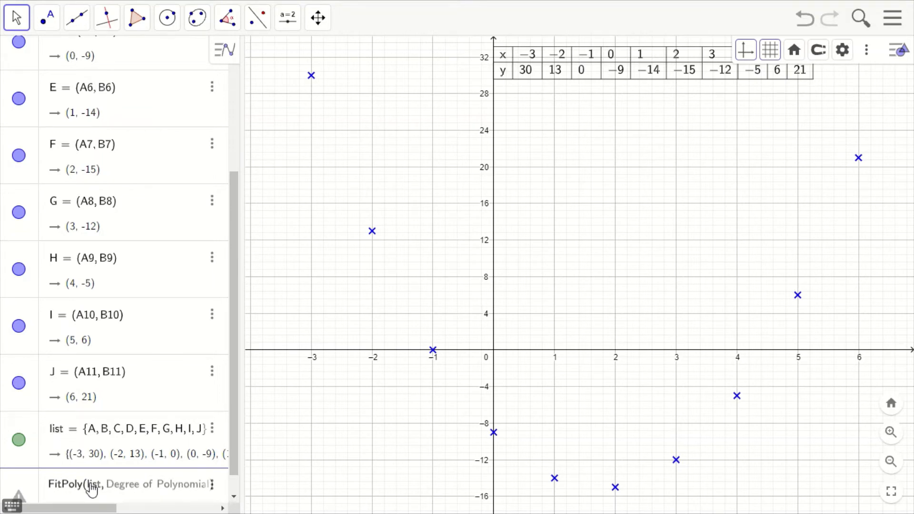
text(2)
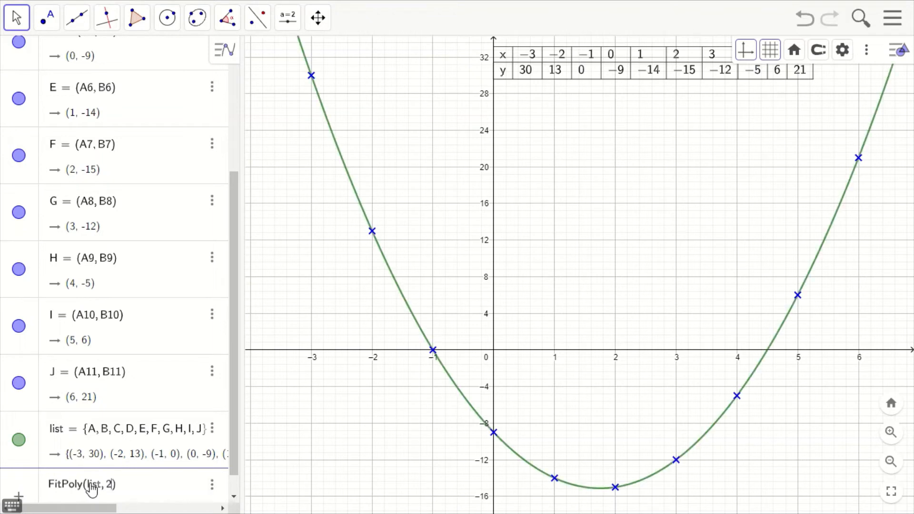
key(Return)
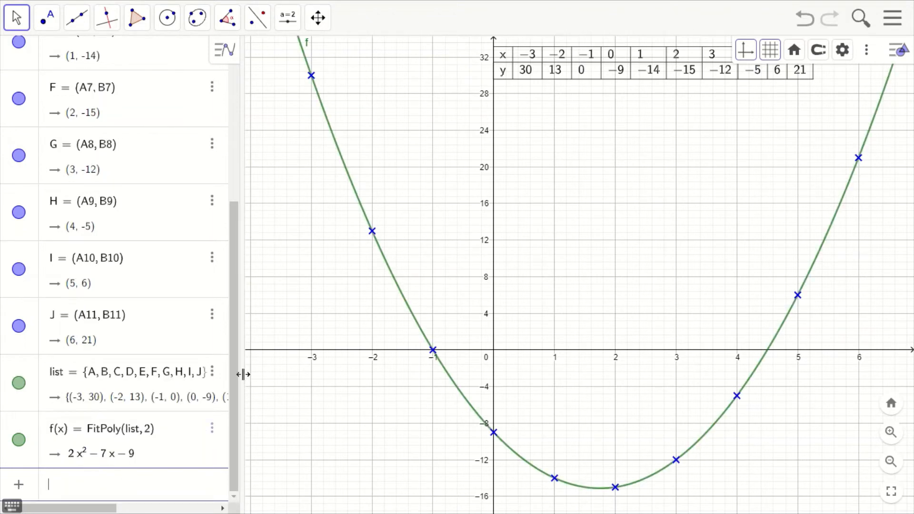
Step: Narrow the algebra view and delete the fitted polynomial function
drag(240, 374, 188, 371)
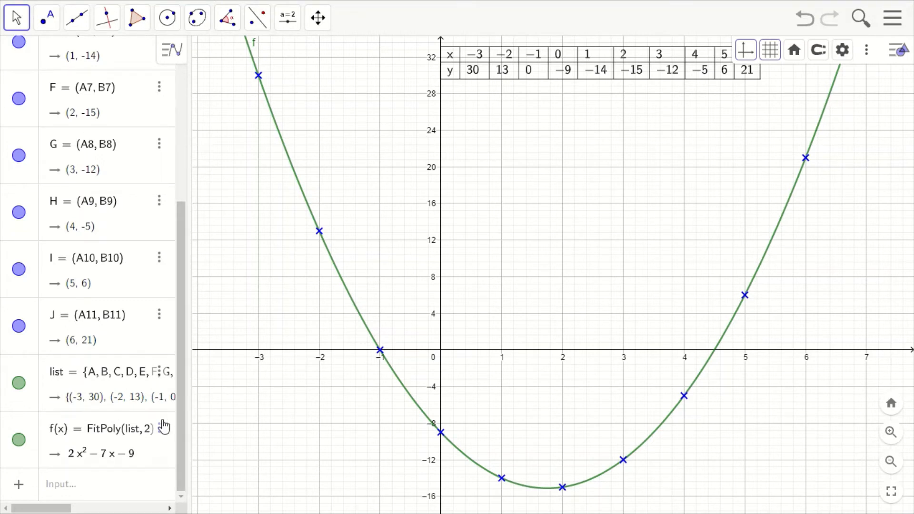
click(160, 431)
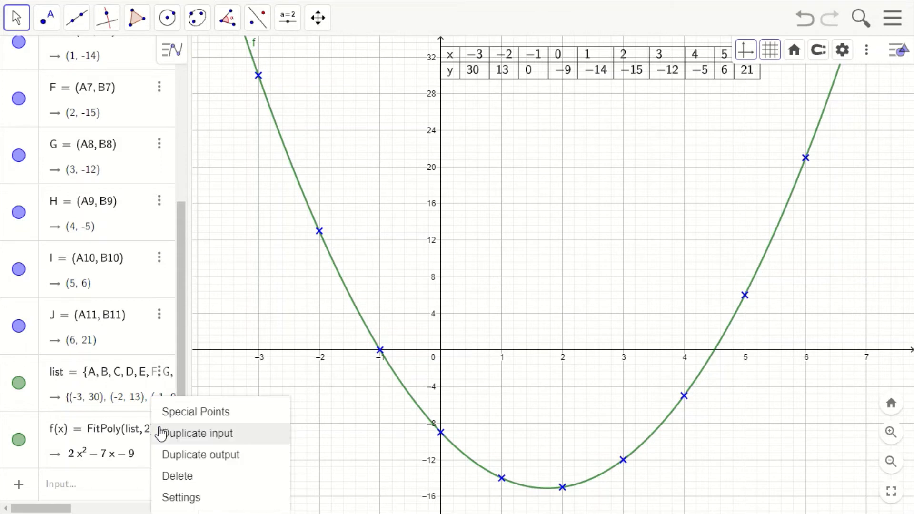
click(179, 475)
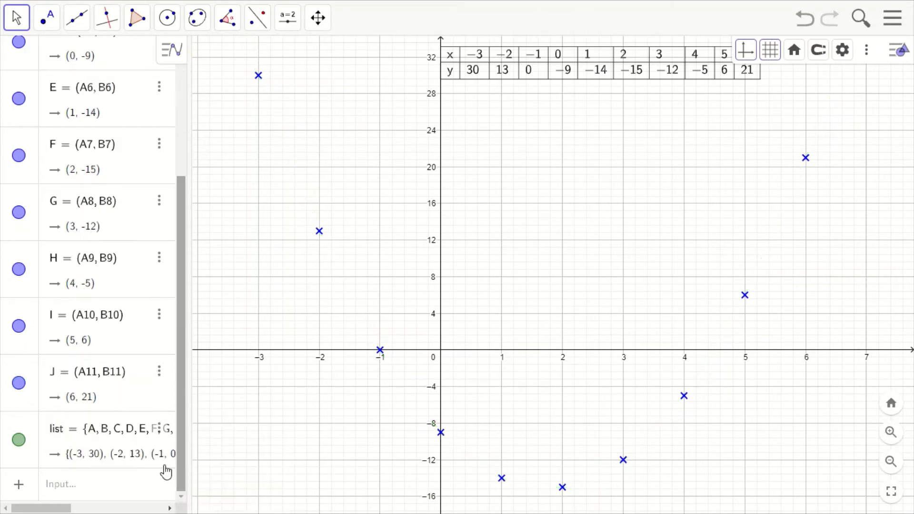
Step: Plot the curve restricted to the table's domain with IF(−3 ≤ x ≤ 6, 2x² − 7x − 9), adjusting the algebra view's width around the entry
click(107, 479)
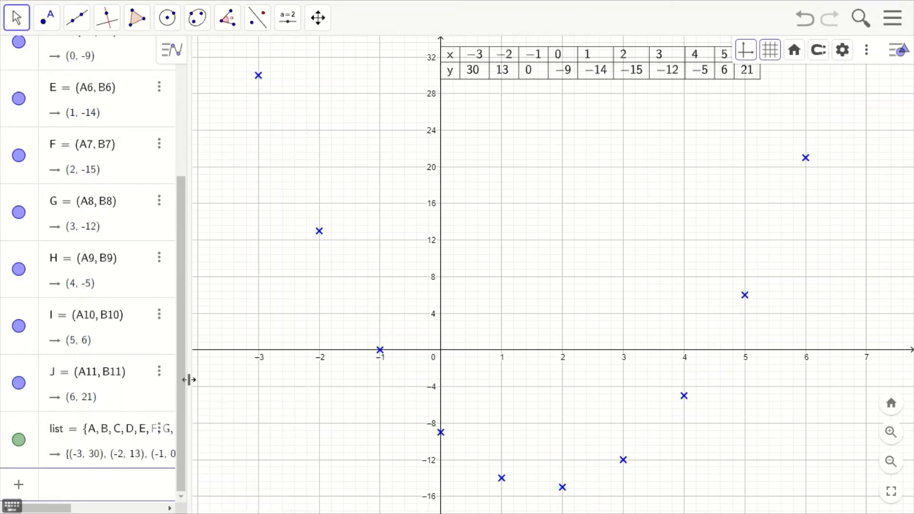
drag(189, 379, 271, 383)
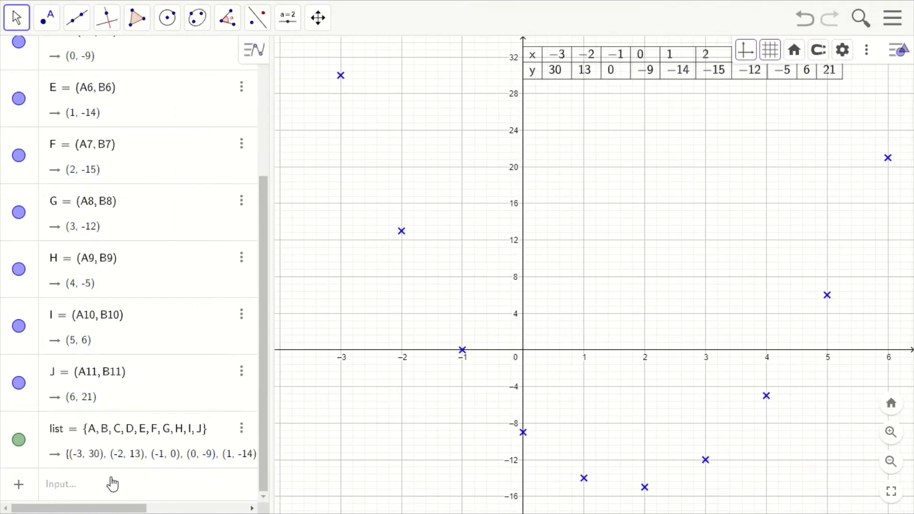
click(113, 484)
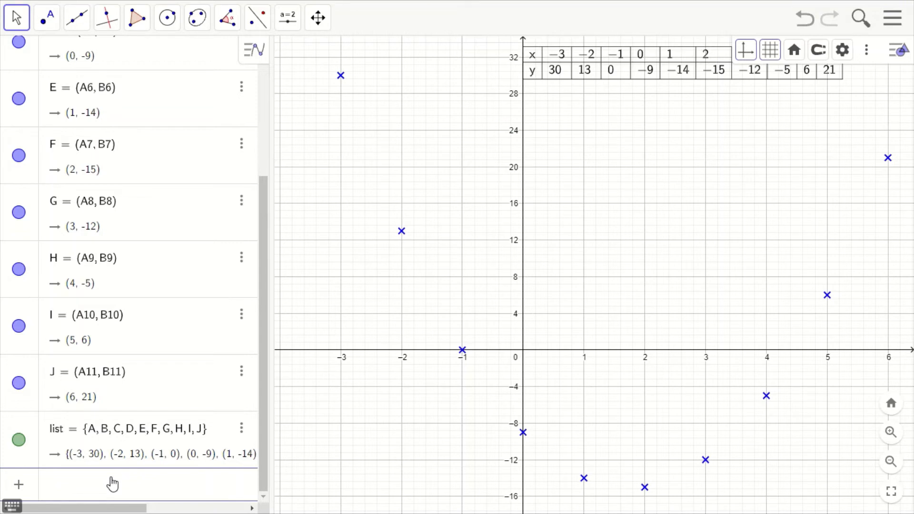
text(IF)
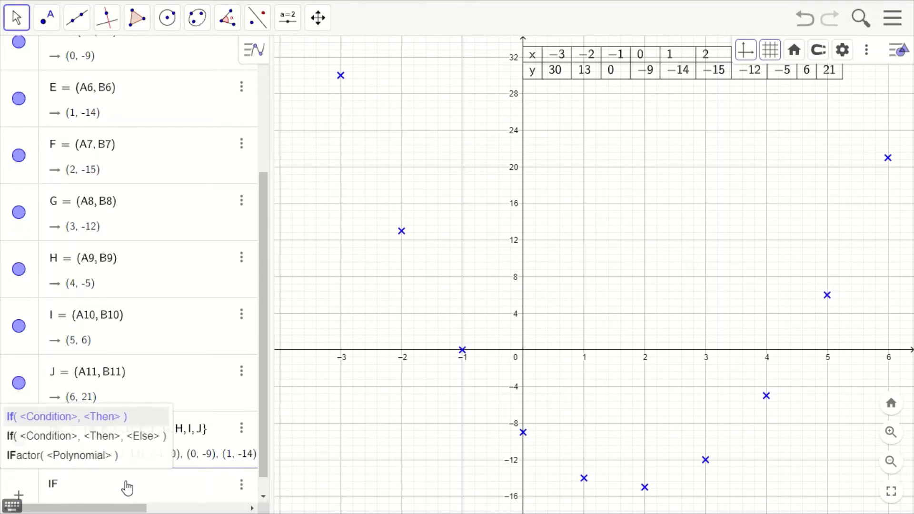
text(()
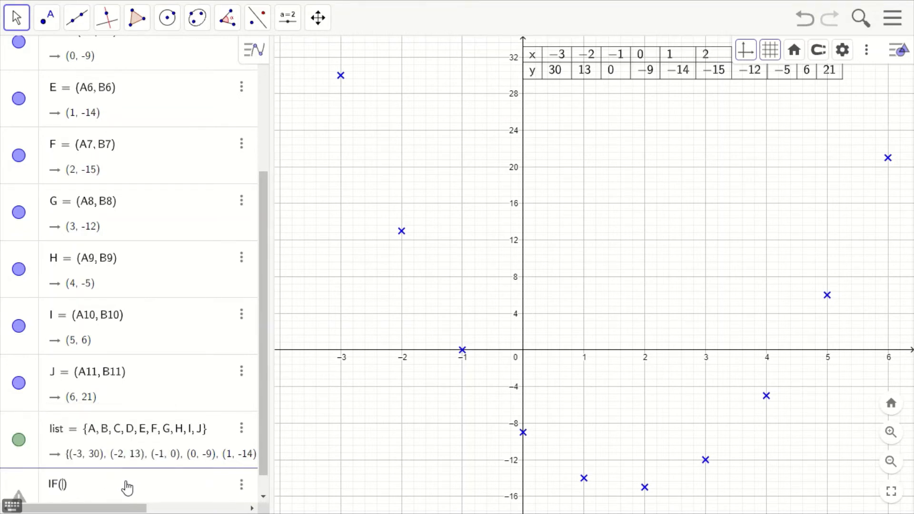
text(-)
text(3)
text(<=)
text(x)
text(<)
text(=6)
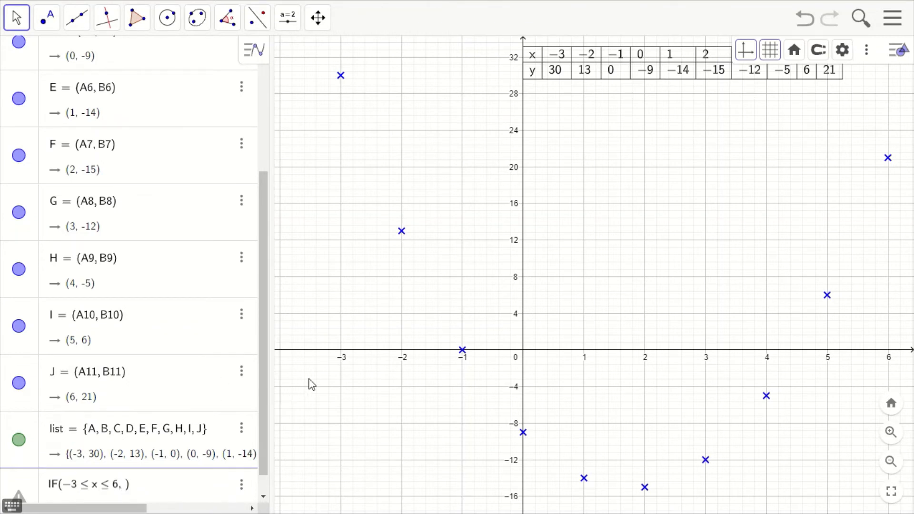
text(,2x^2)
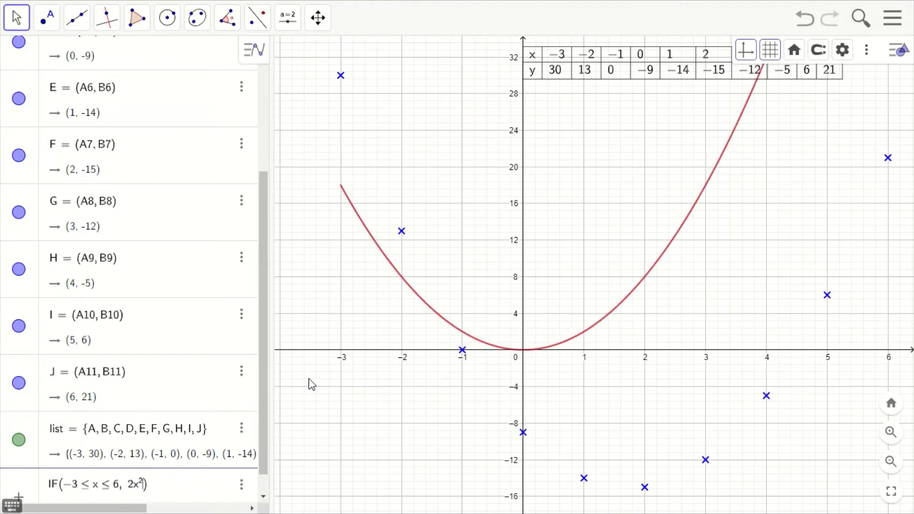
key(Right)
text(-7x-9)
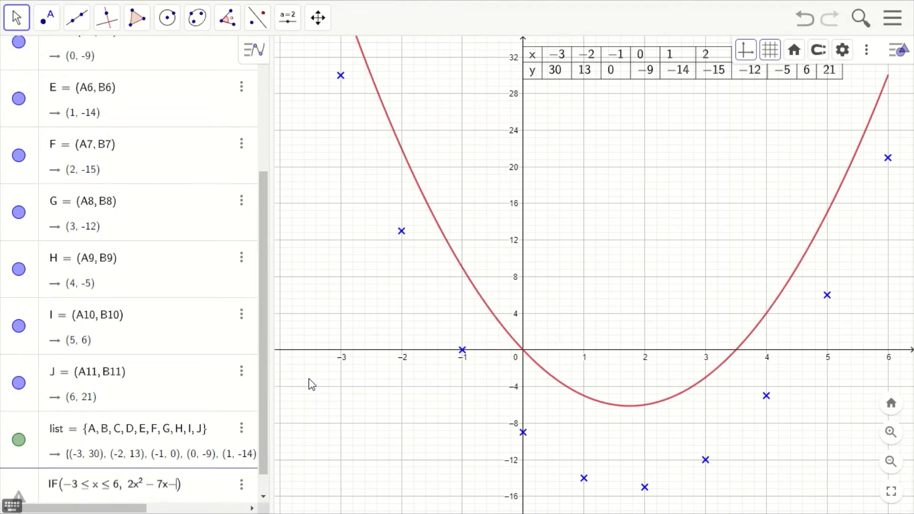
key(Return)
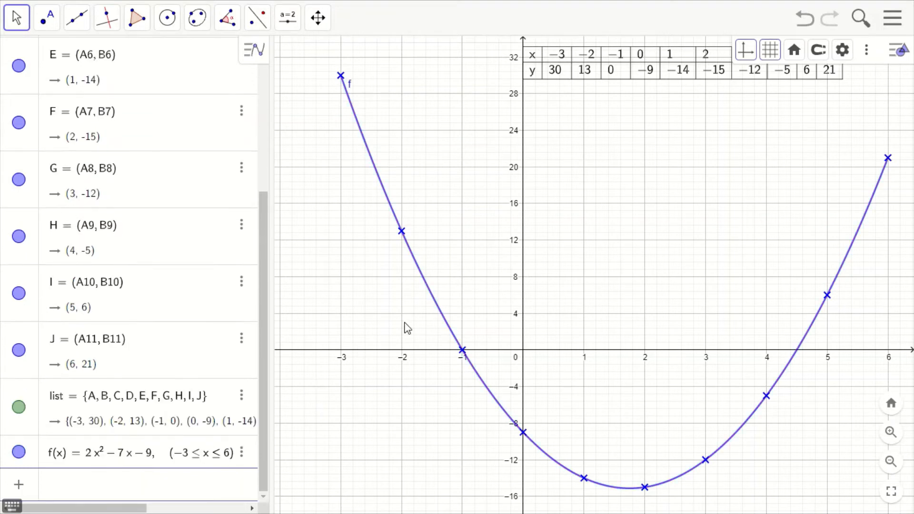
drag(273, 337, 167, 342)
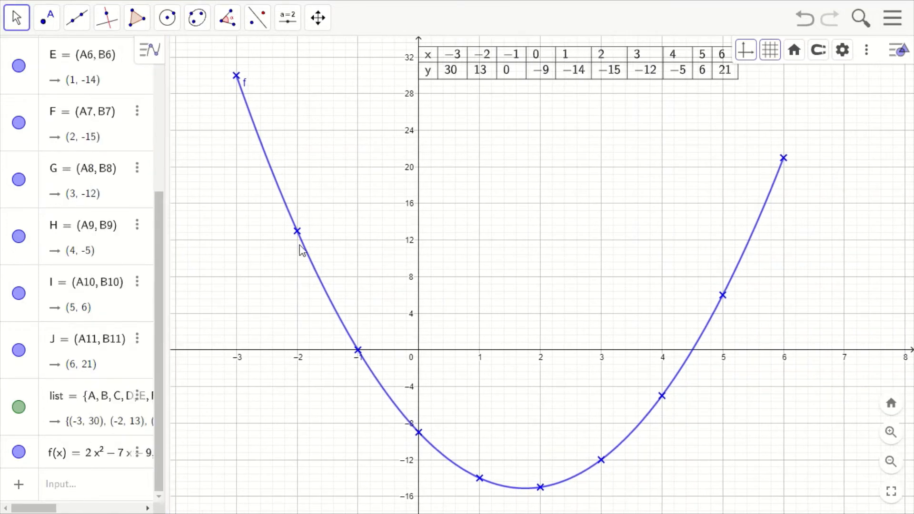
Step: Recolour the curve orange, set its line thickness to 8, and deselect it
click(310, 260)
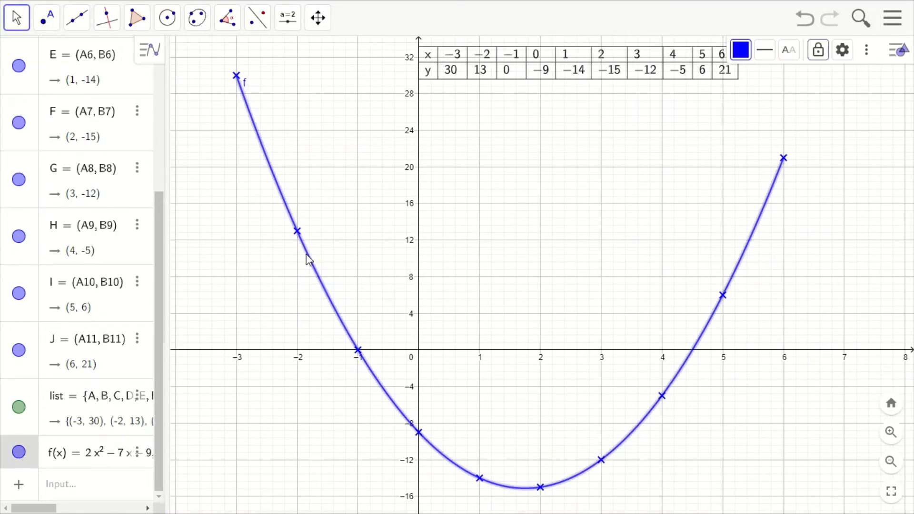
click(742, 50)
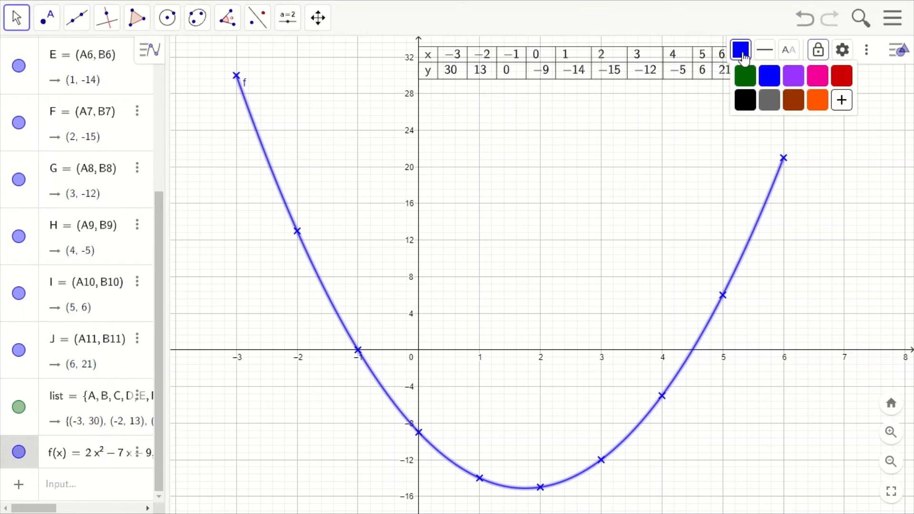
click(817, 100)
click(766, 50)
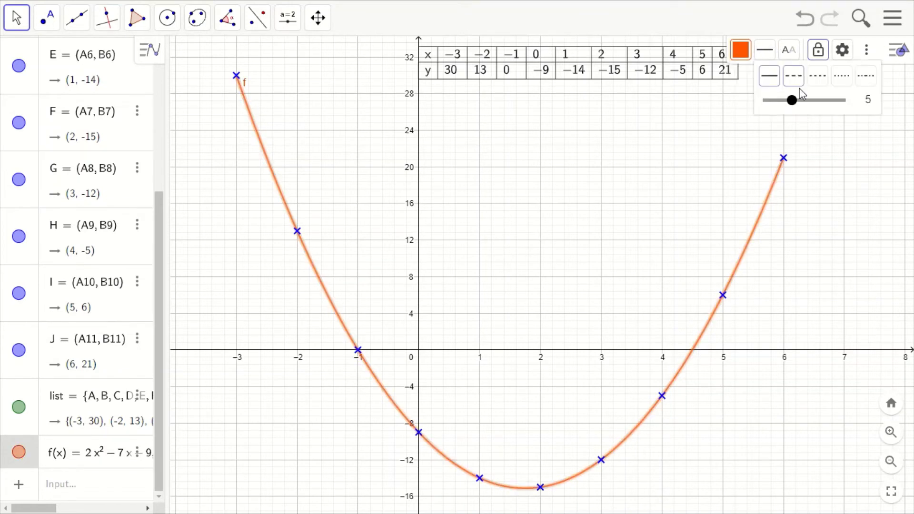
drag(793, 100, 812, 101)
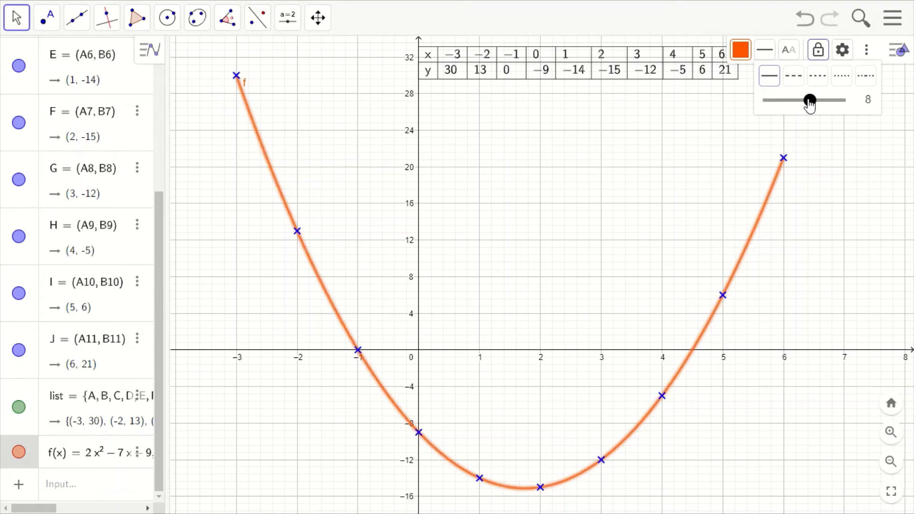
click(823, 221)
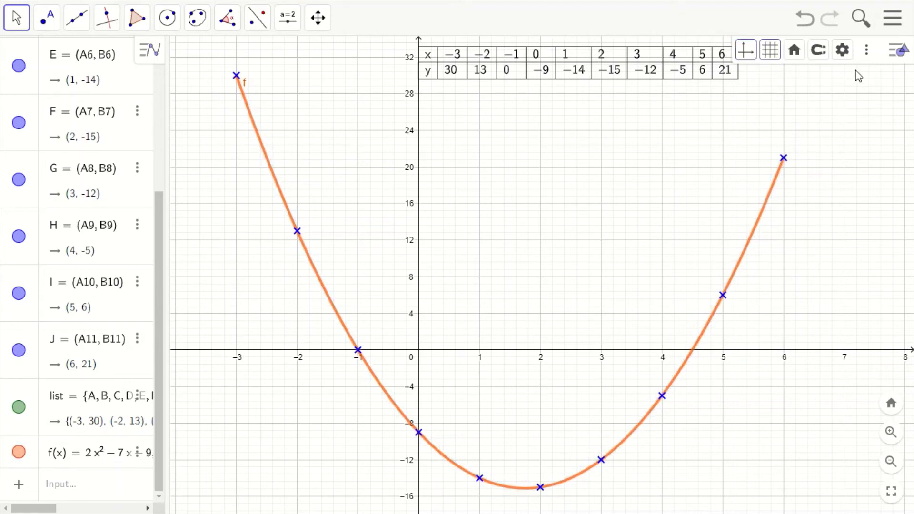
Step: Hide the label f beside the curve and deselect the curve
click(898, 51)
drag(829, 205, 805, 188)
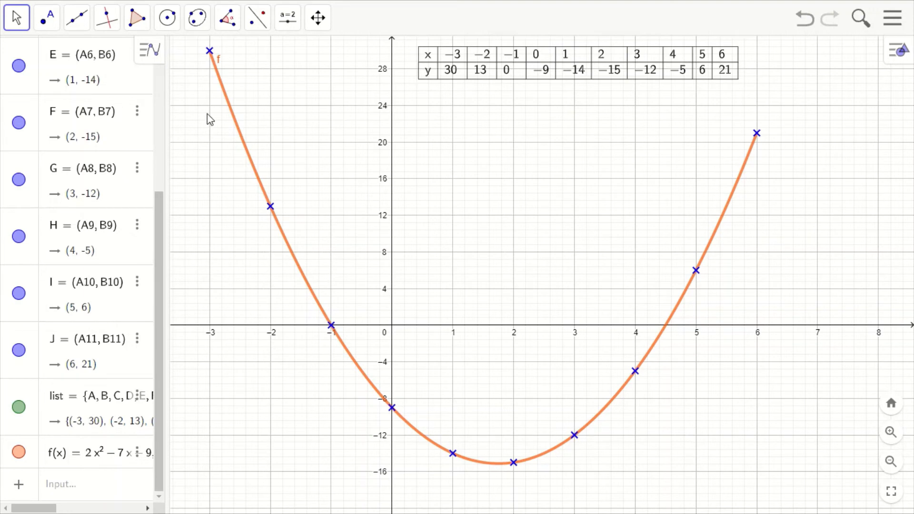
click(220, 63)
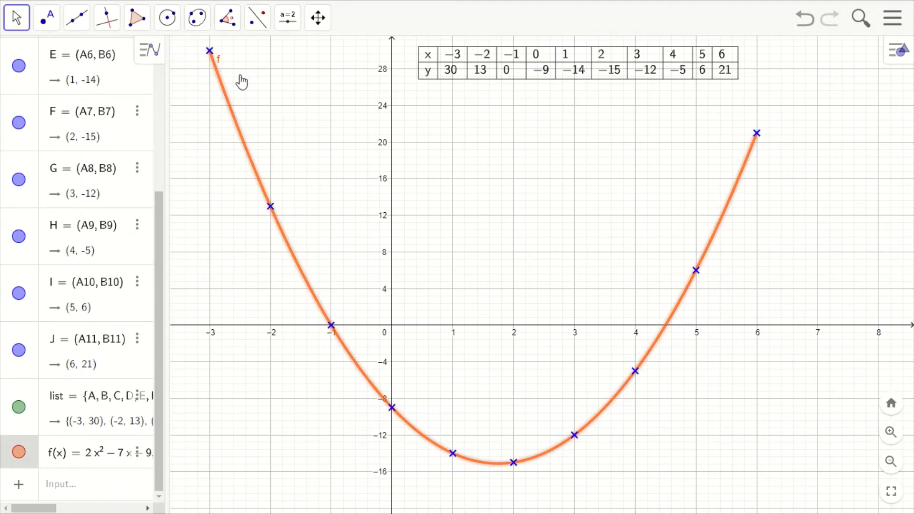
click(242, 82)
click(216, 63)
click(893, 53)
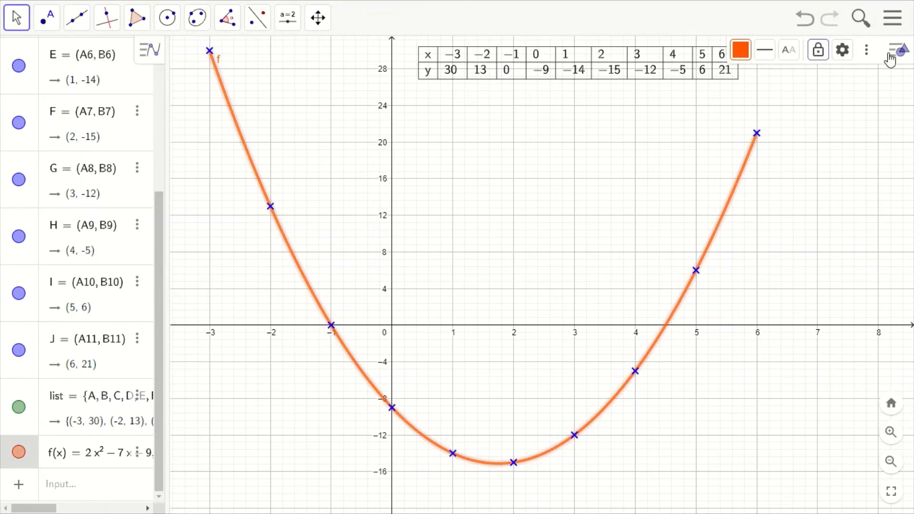
click(789, 50)
click(801, 74)
click(300, 96)
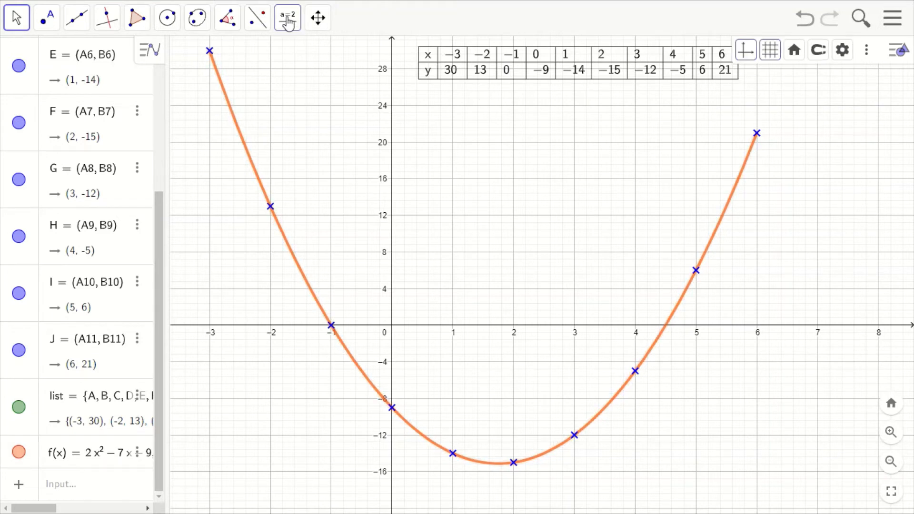
Step: Add a LaTeX text reading y = 2x^2-7x-9 in the space between the curve's descending branch and the y-axis
click(288, 18)
click(300, 88)
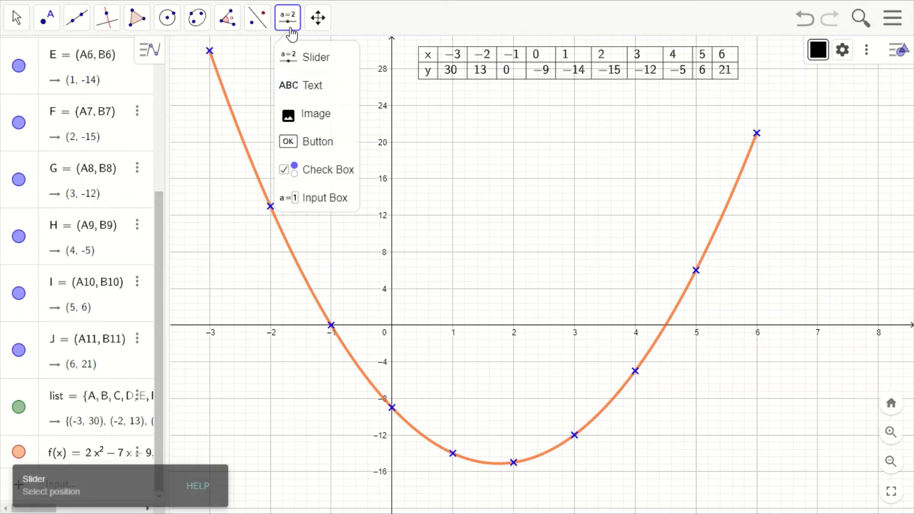
click(301, 87)
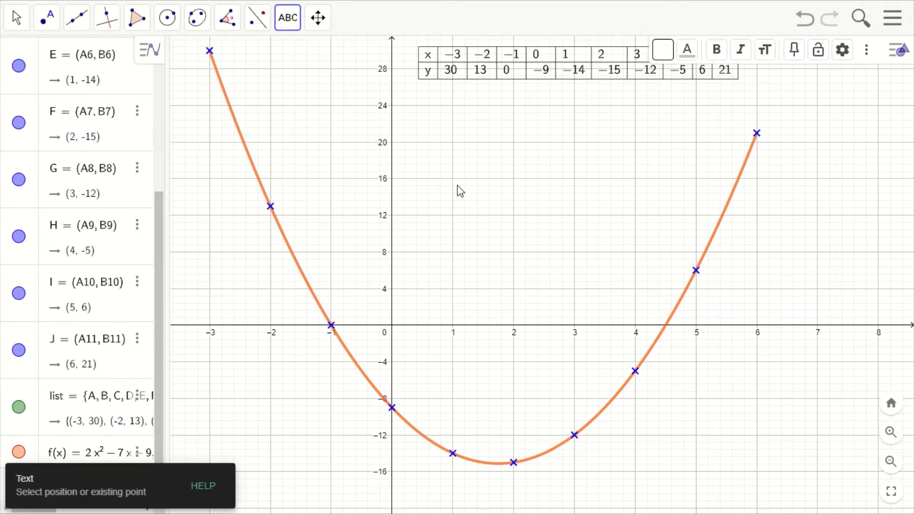
click(292, 143)
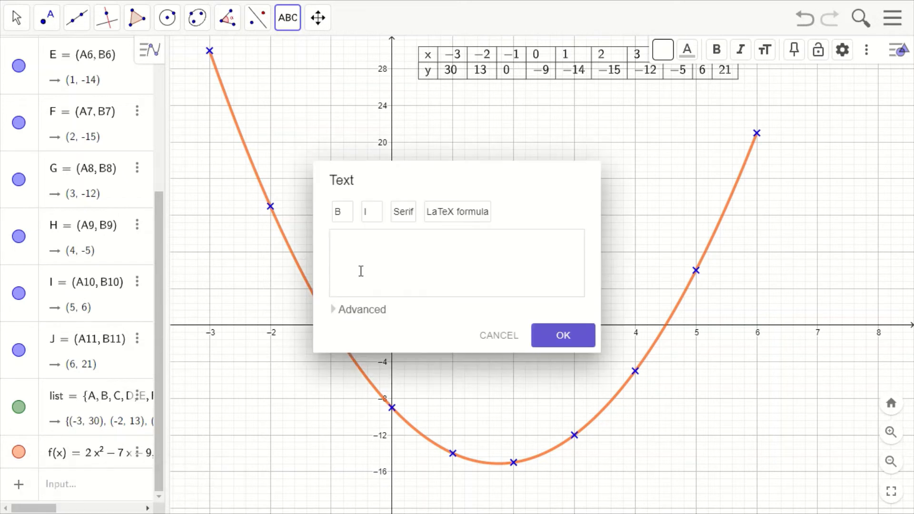
click(346, 312)
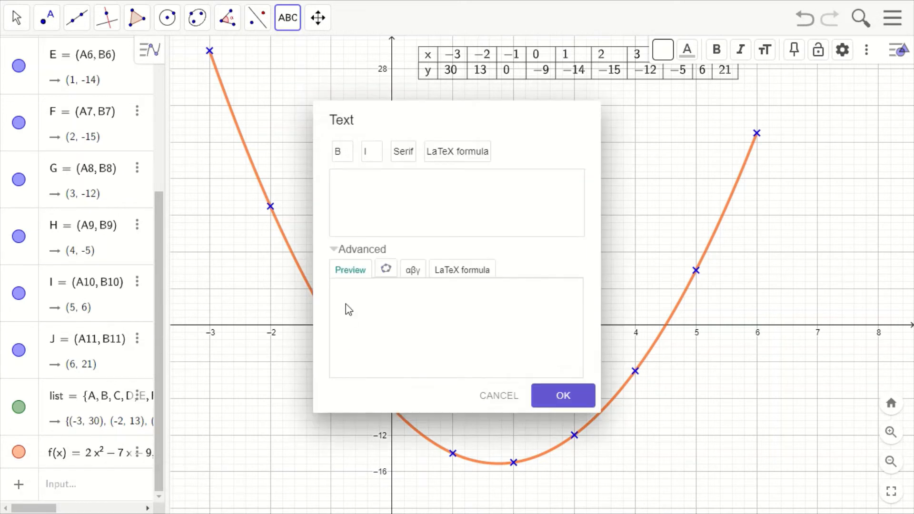
click(354, 195)
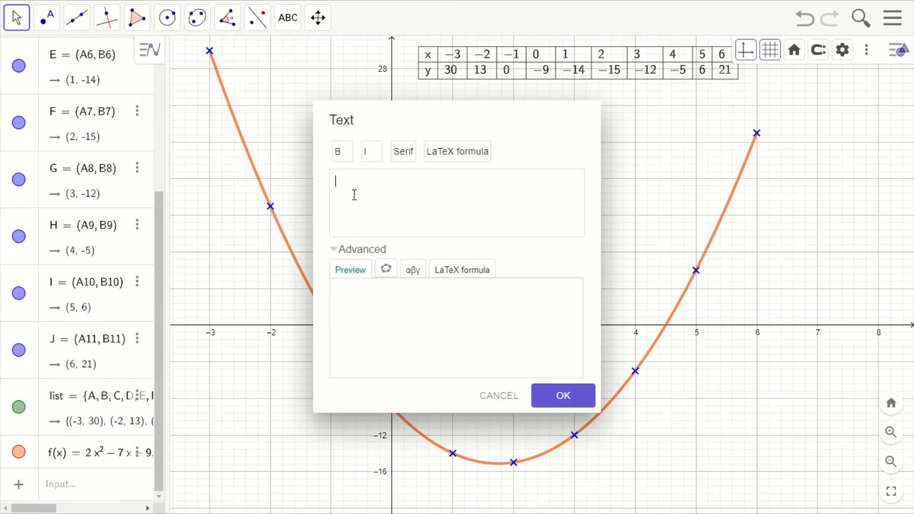
text(2x^2-7x-9)
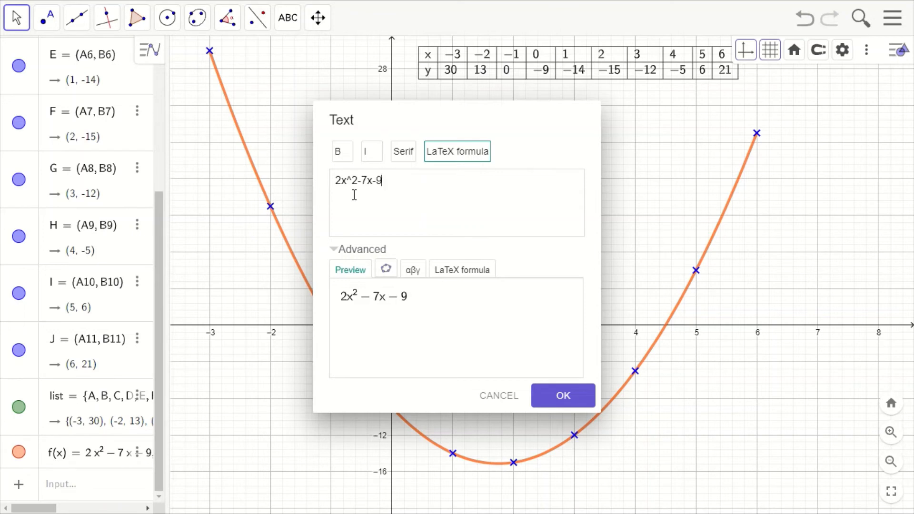
text(y =)
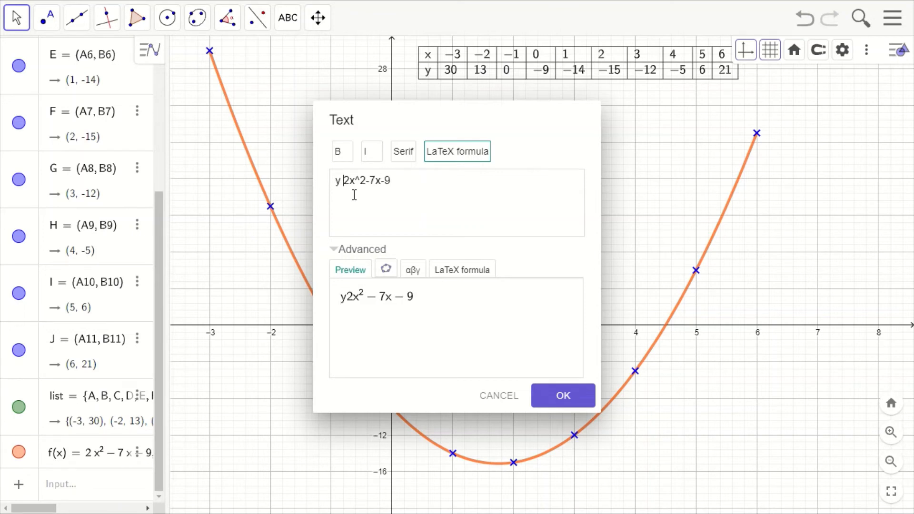
key(Return)
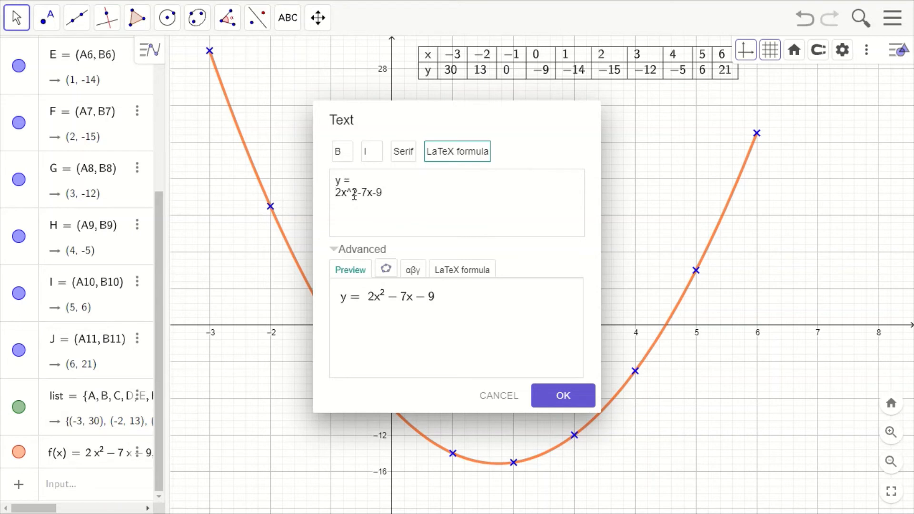
key(BackSpace)
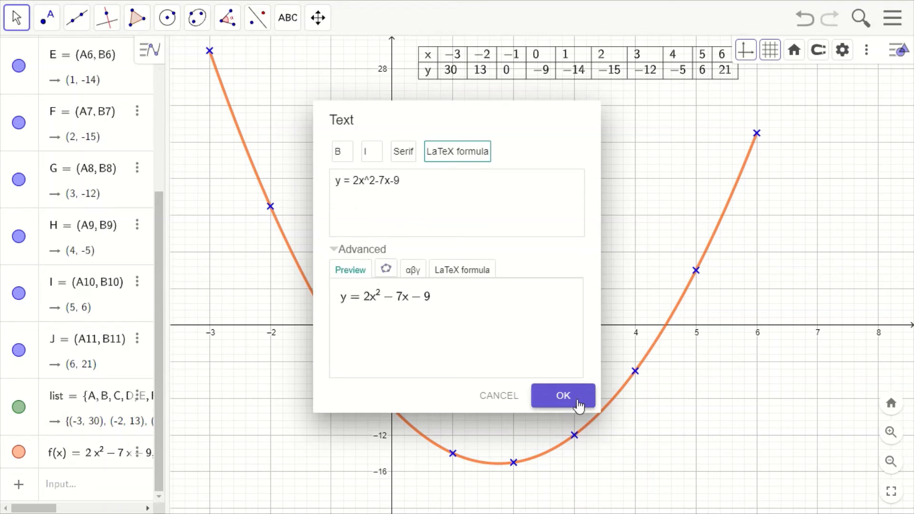
click(564, 395)
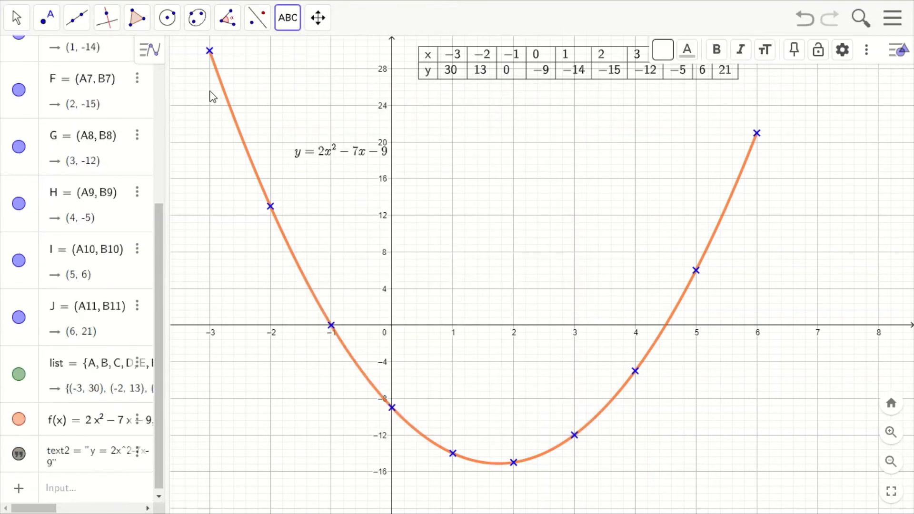
Step: Make the equation text orange and bold, and place it beside the curve's upper end near x = −3
click(16, 18)
click(285, 139)
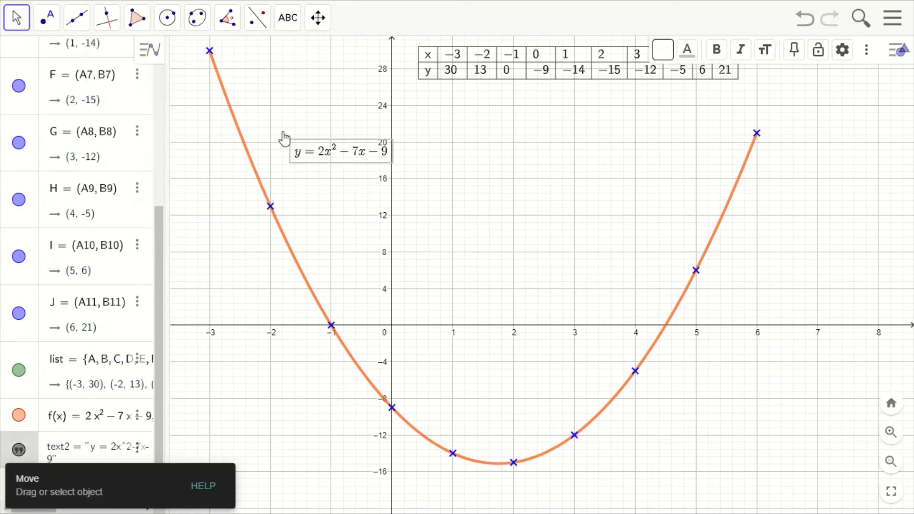
drag(285, 138, 261, 106)
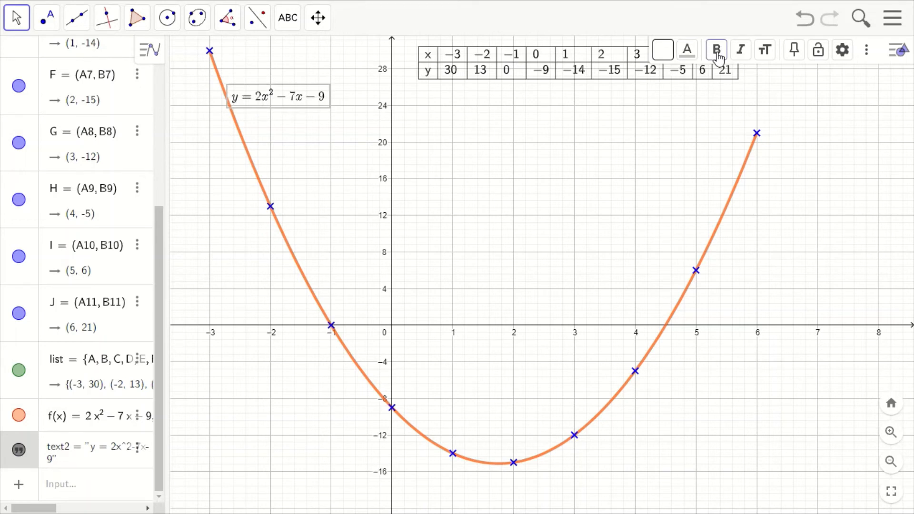
click(687, 51)
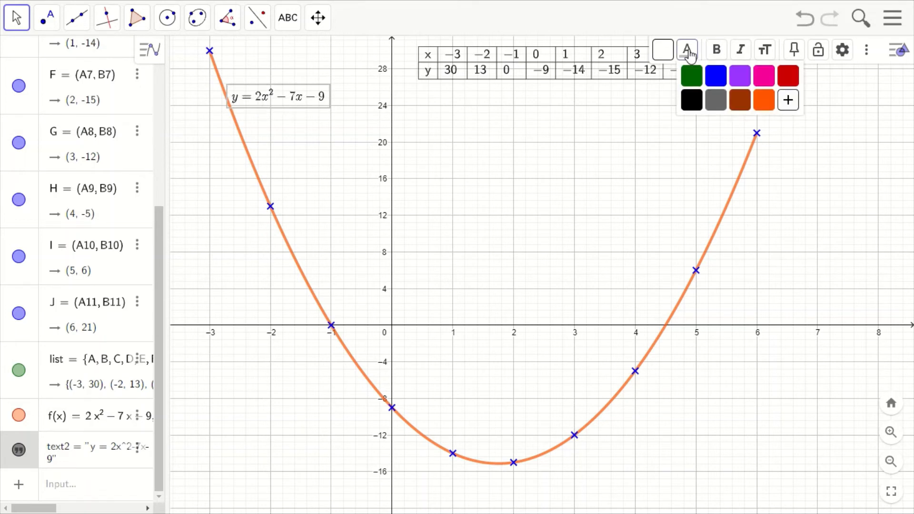
click(763, 99)
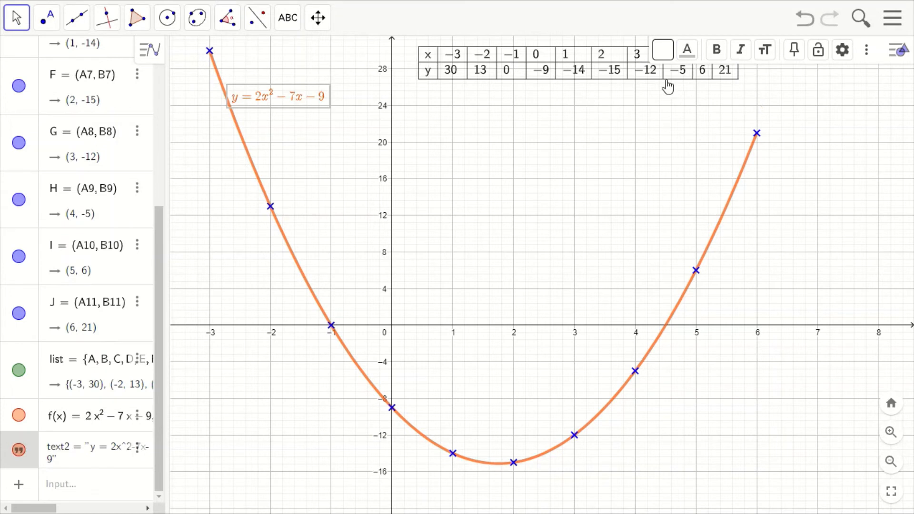
click(718, 53)
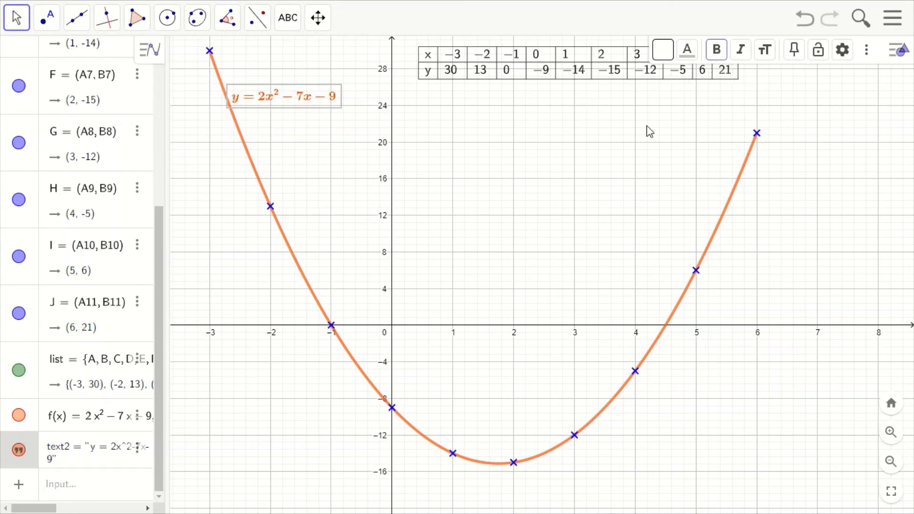
drag(299, 113, 291, 97)
click(313, 146)
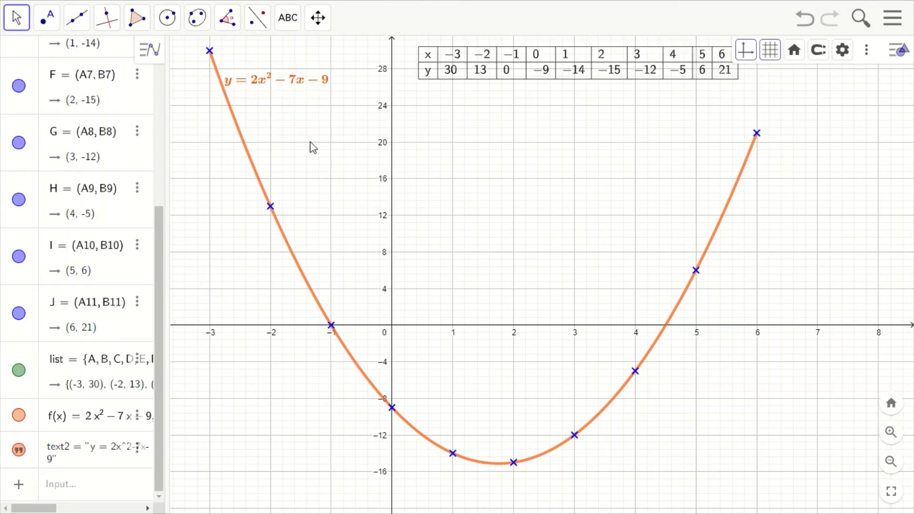
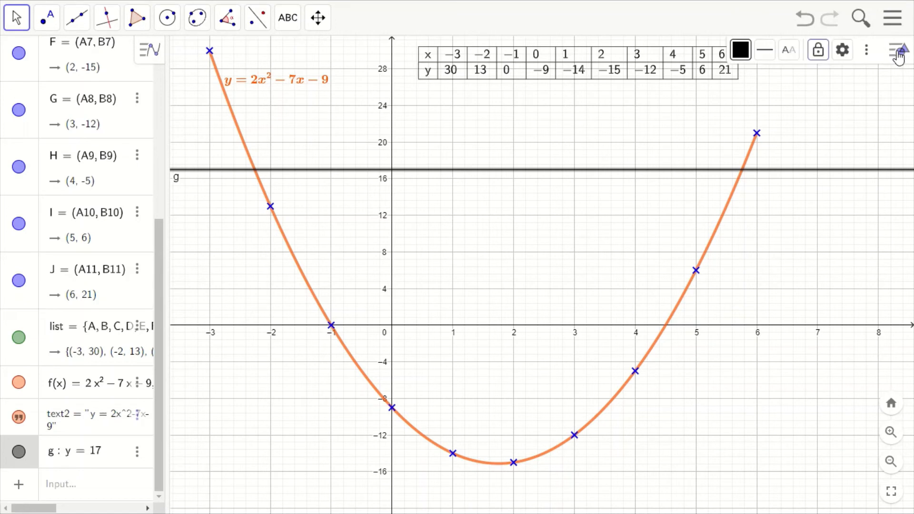
Step: Give the horizontal line y = 17 a dashed line style and deselect it
click(764, 50)
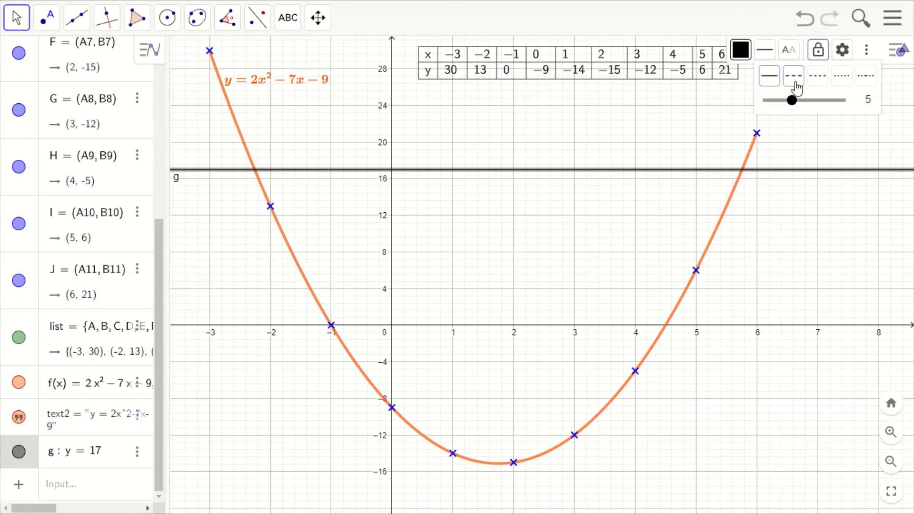
click(795, 80)
click(796, 121)
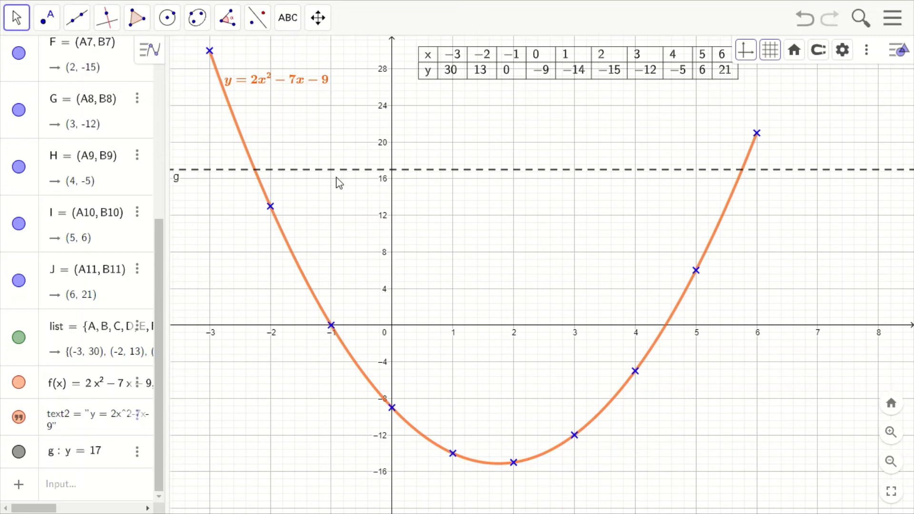
Step: Create the intersection points of the curve and the line y = 17 with the Intersect tool
click(50, 19)
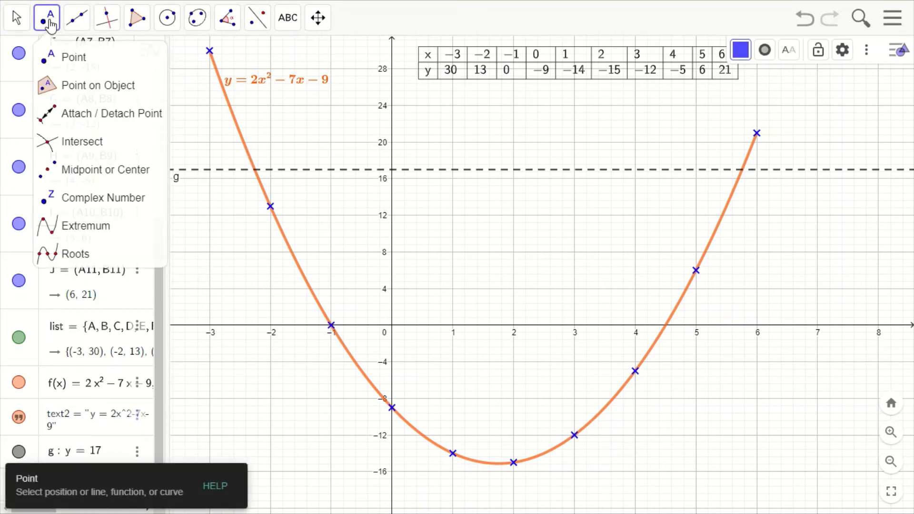
click(69, 142)
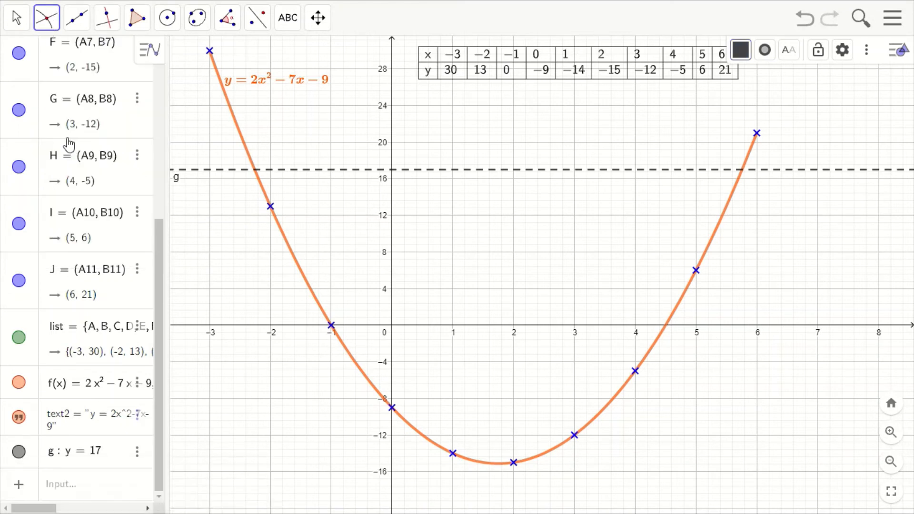
click(271, 172)
click(250, 161)
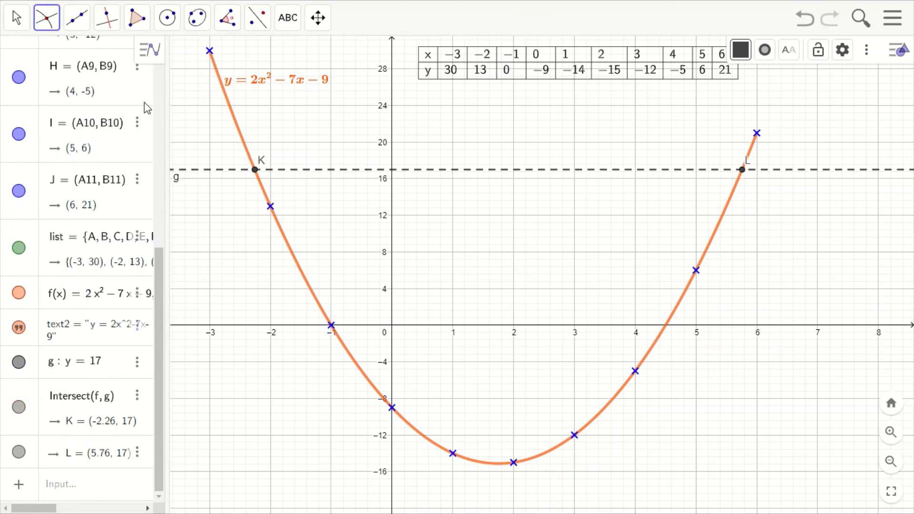
Step: Move the labels K and L to the outer sides of their intersection points, clear of the curve
click(17, 19)
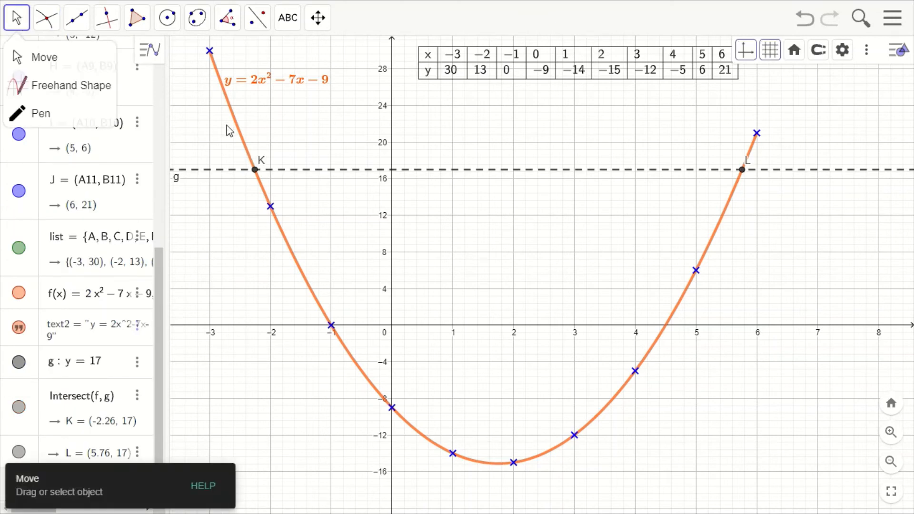
click(248, 168)
drag(248, 167, 239, 163)
drag(739, 161, 757, 169)
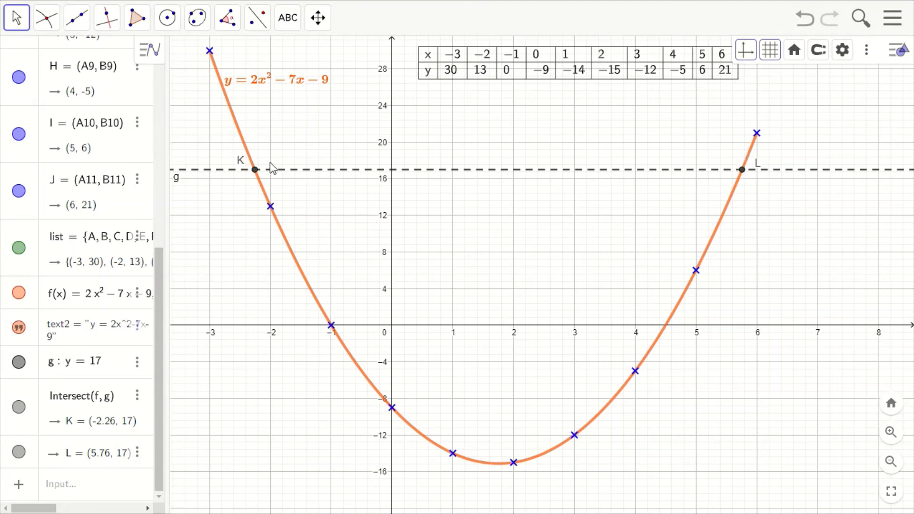
Step: Label both intersection points K and L with their name and value, shift K's label slightly, and deselect
click(256, 172)
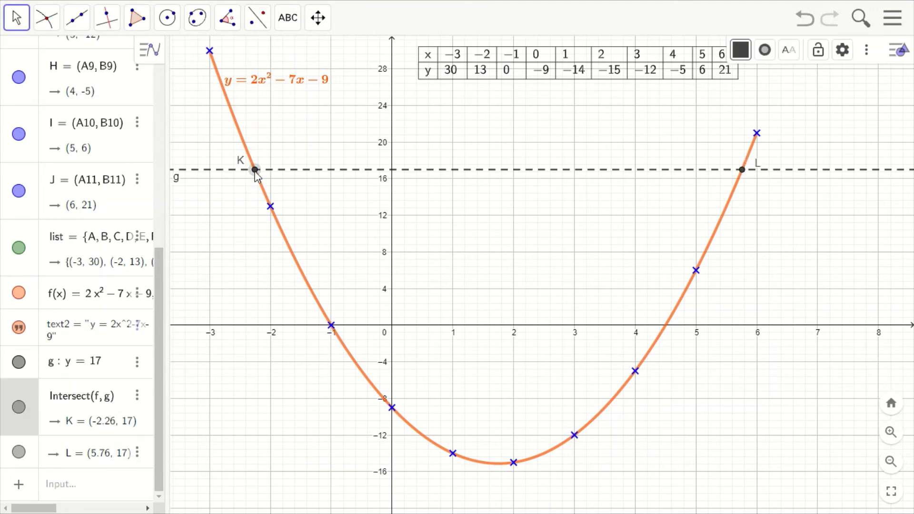
ctrl+click(742, 170)
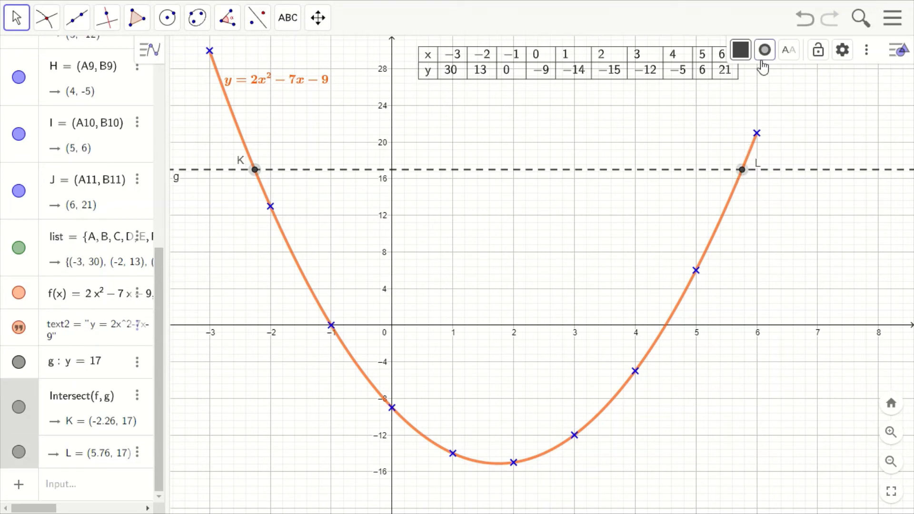
click(789, 53)
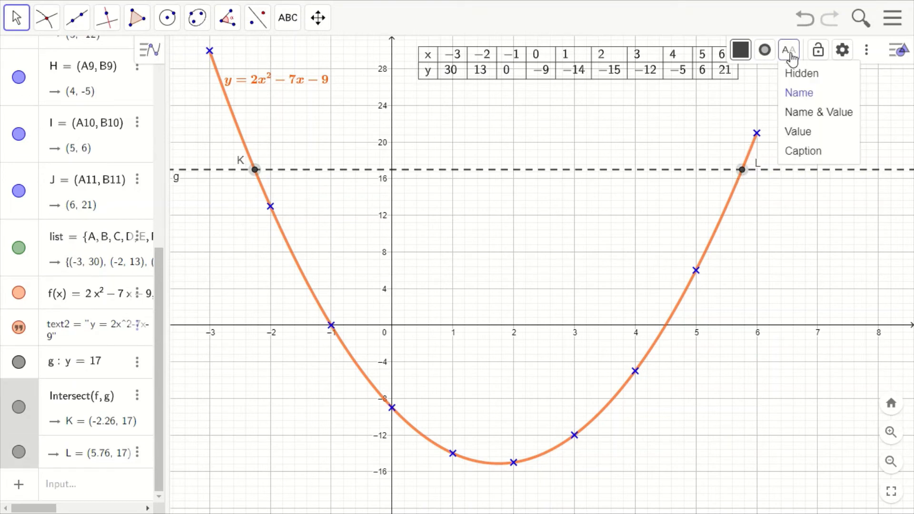
click(805, 113)
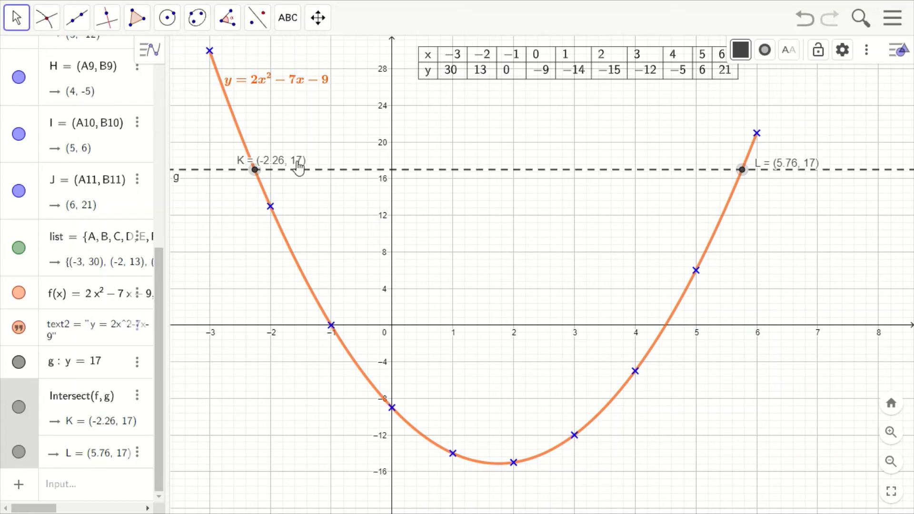
drag(298, 162, 301, 163)
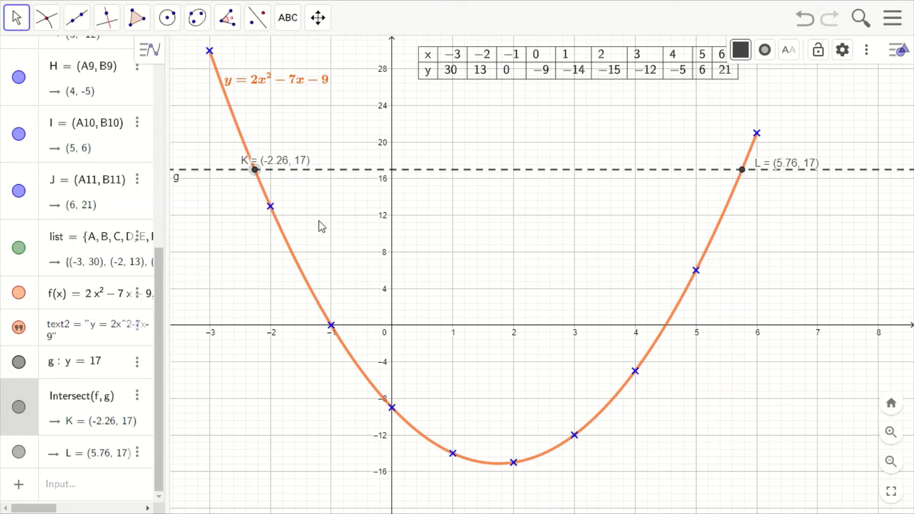
key(Escape)
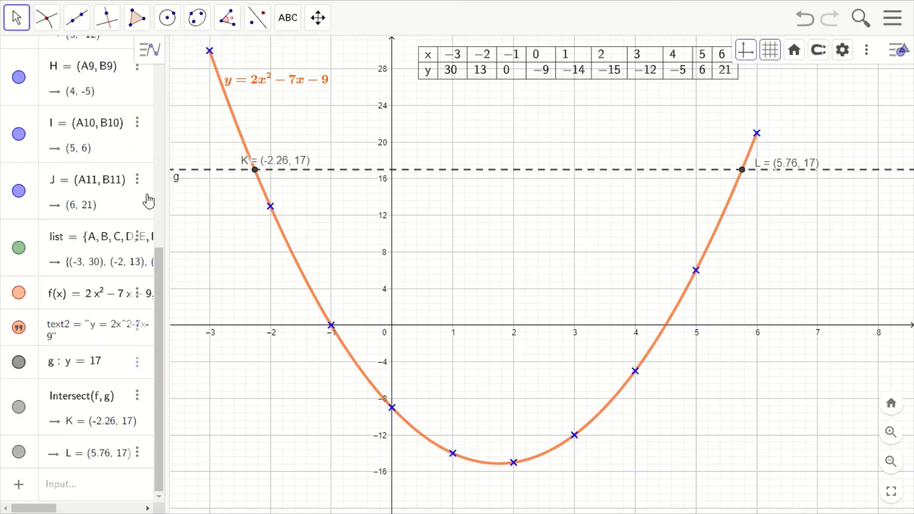
click(46, 20)
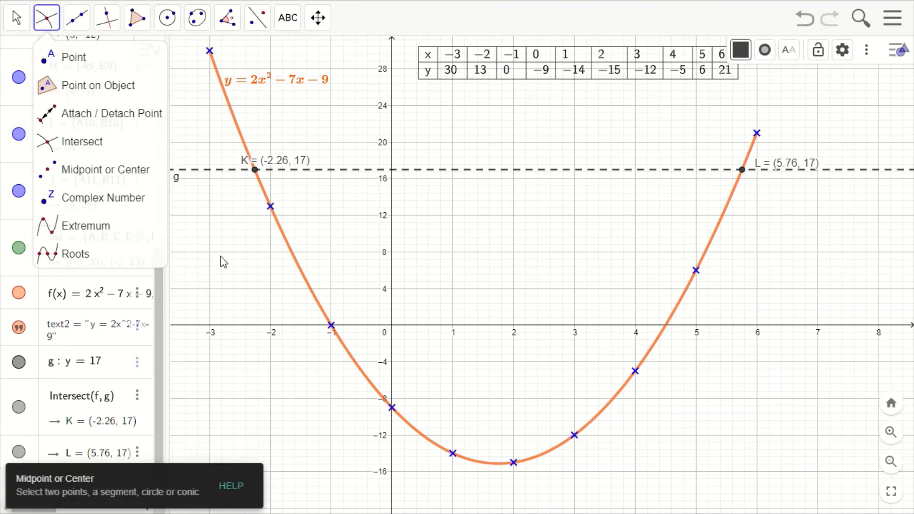
click(230, 268)
click(16, 18)
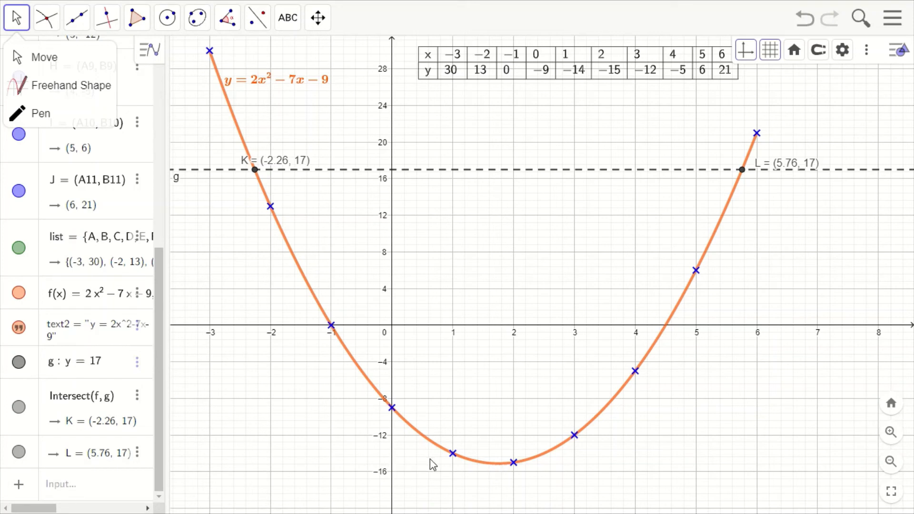
click(14, 55)
Step: Create the minimum point of the orange curve with the Extremum tool, close the Redefine dialog unchanged and deselect the curve
click(45, 19)
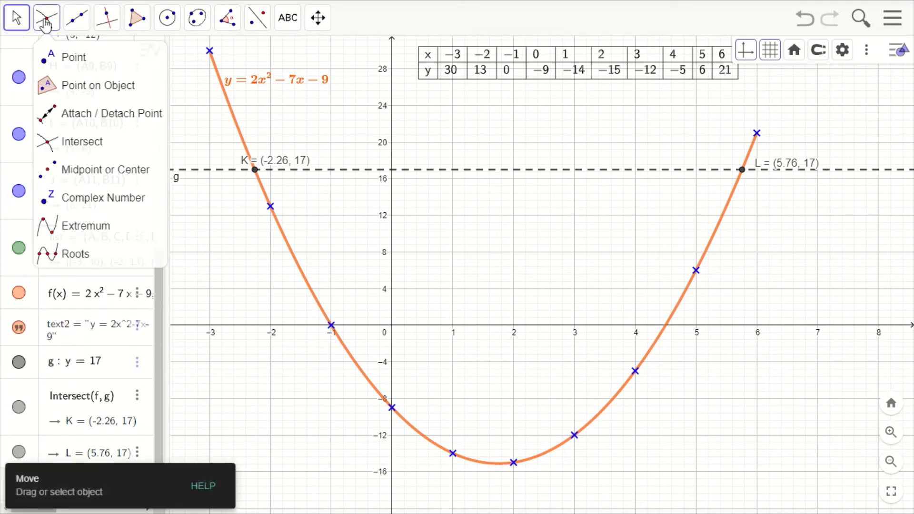
click(46, 21)
click(46, 22)
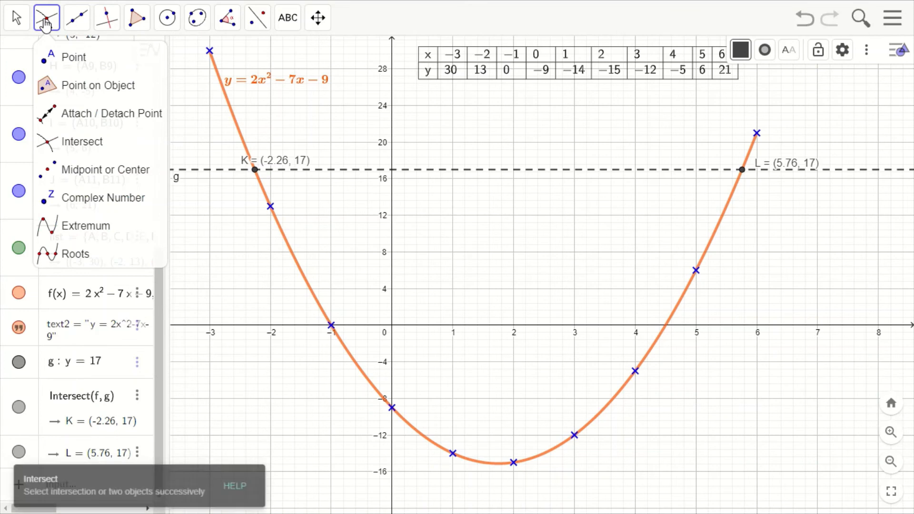
click(86, 226)
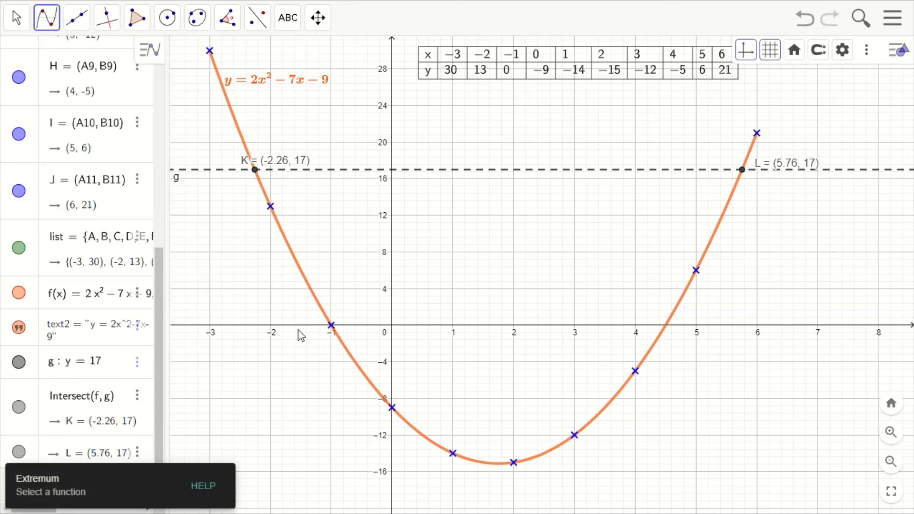
click(372, 389)
double_click(371, 389)
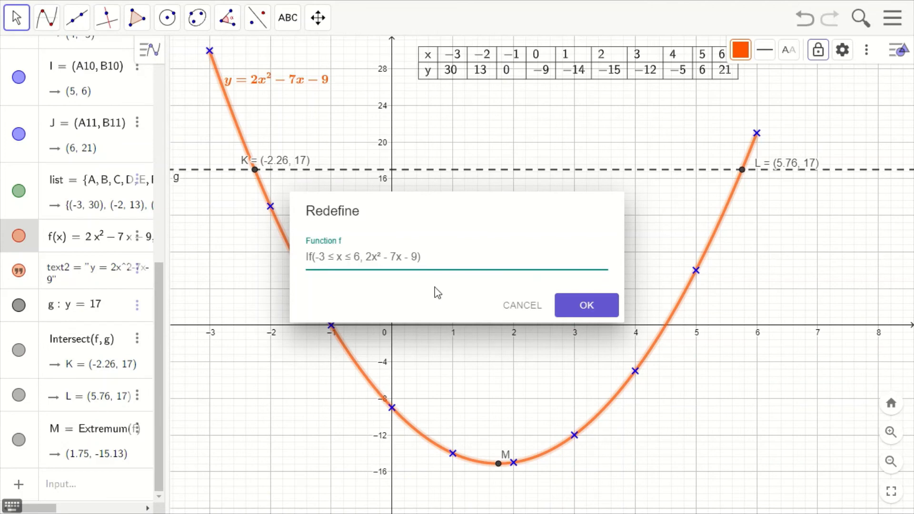
click(578, 307)
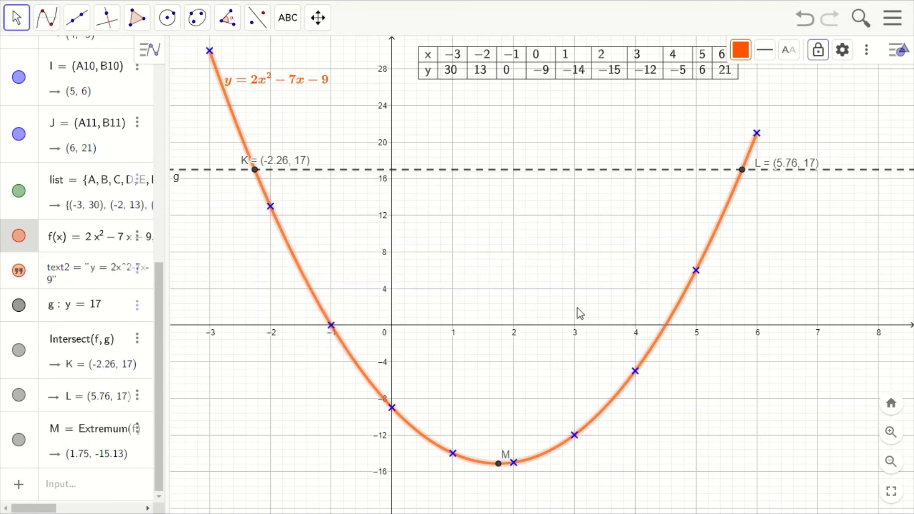
click(14, 26)
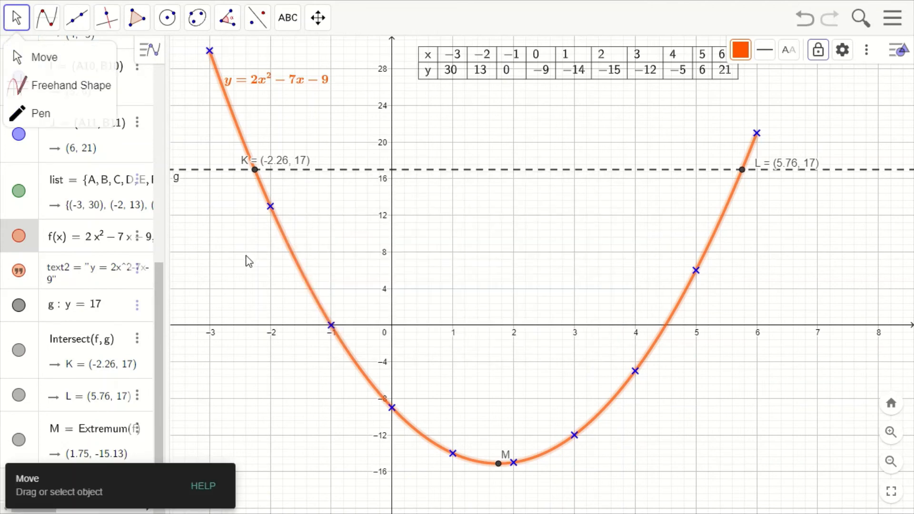
click(464, 383)
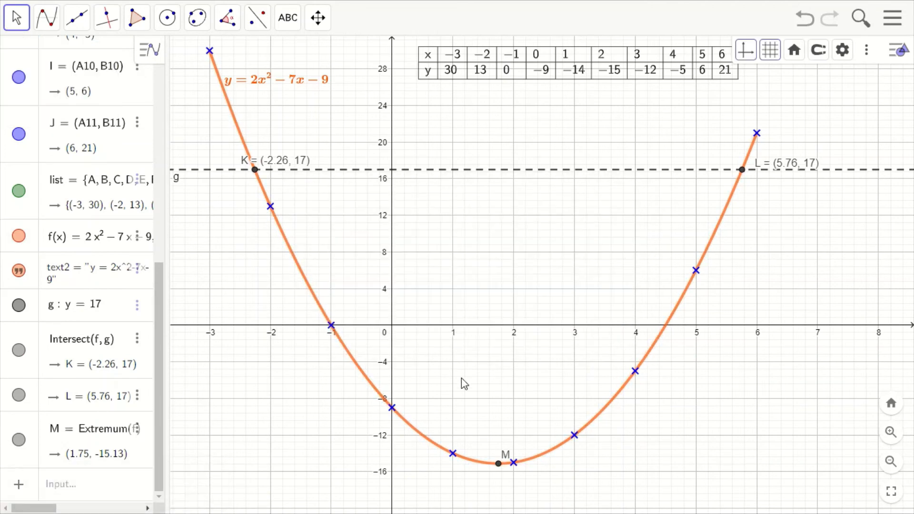
Step: Label the minimum point M with its name and value, and move the label below the curve's lowest point
click(499, 464)
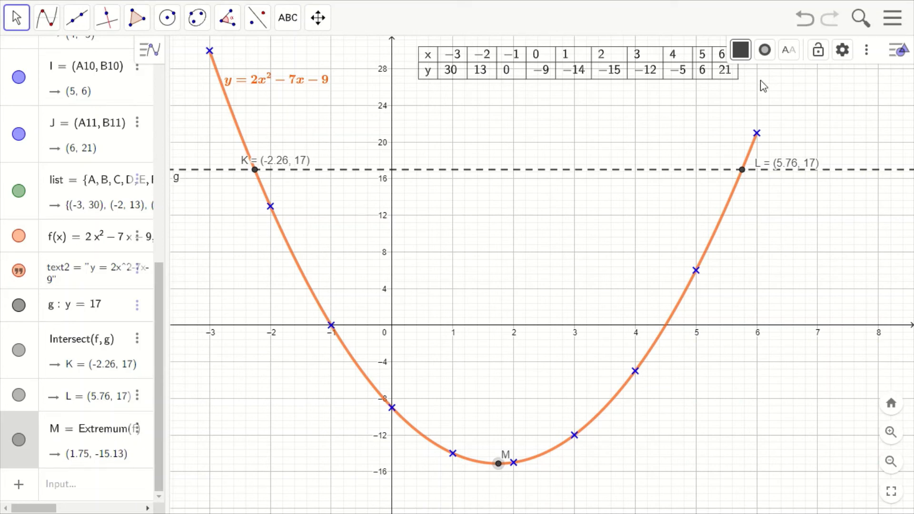
click(789, 50)
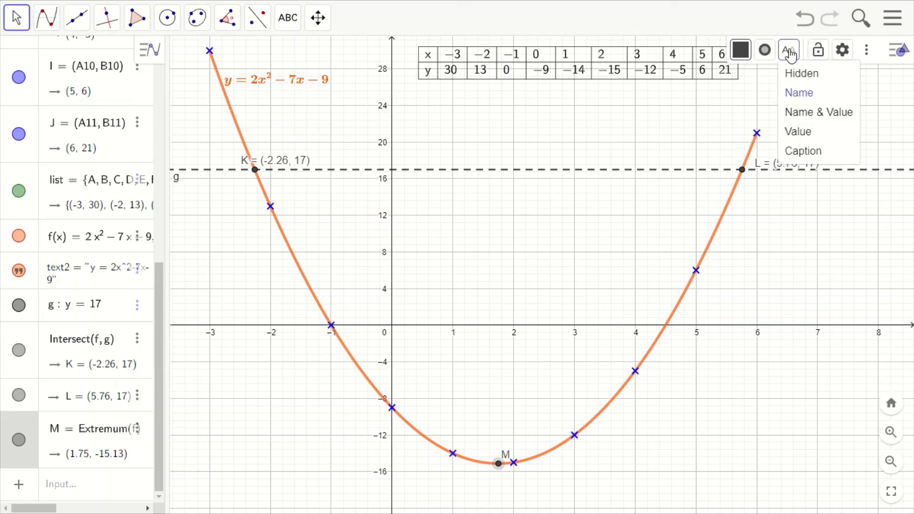
click(806, 115)
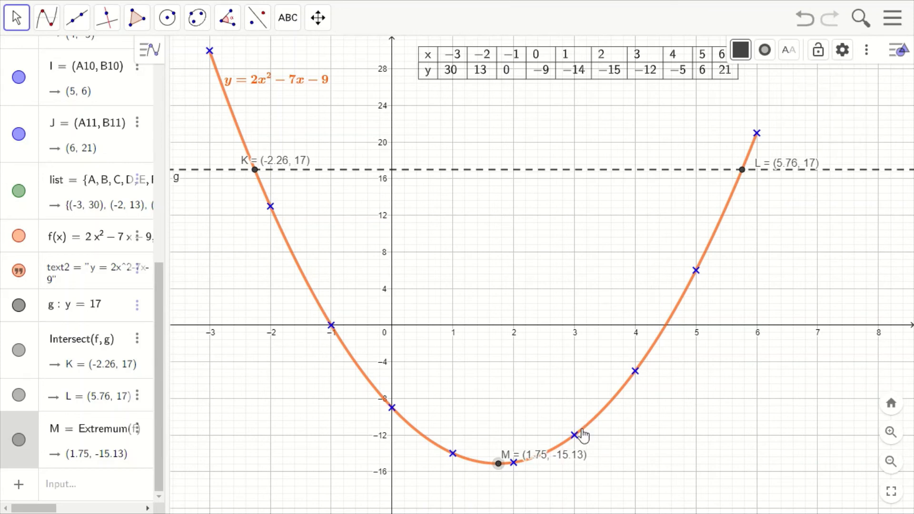
mouse_move(566, 459)
mouse_down()
mouse_move(567, 473)
mouse_move(565, 452)
mouse_move(566, 460)
mouse_up()
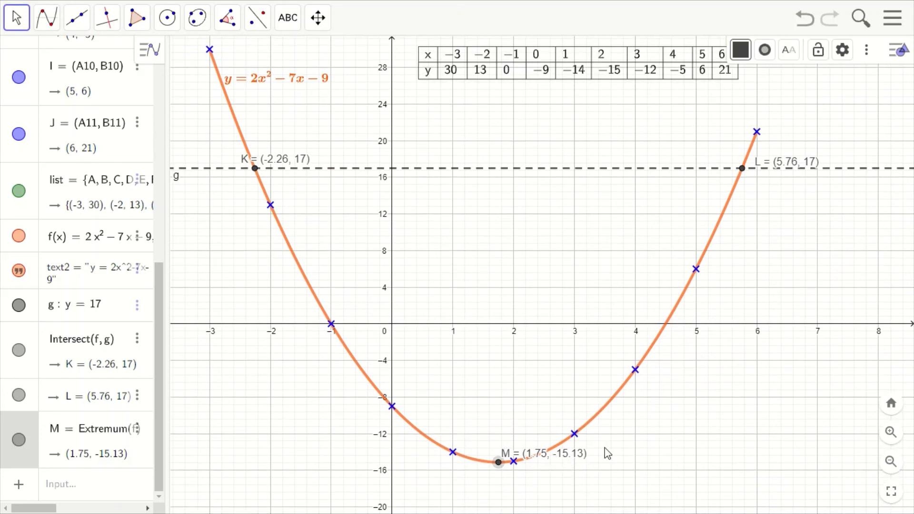
click(575, 435)
click(562, 456)
drag(562, 460, 523, 489)
click(579, 478)
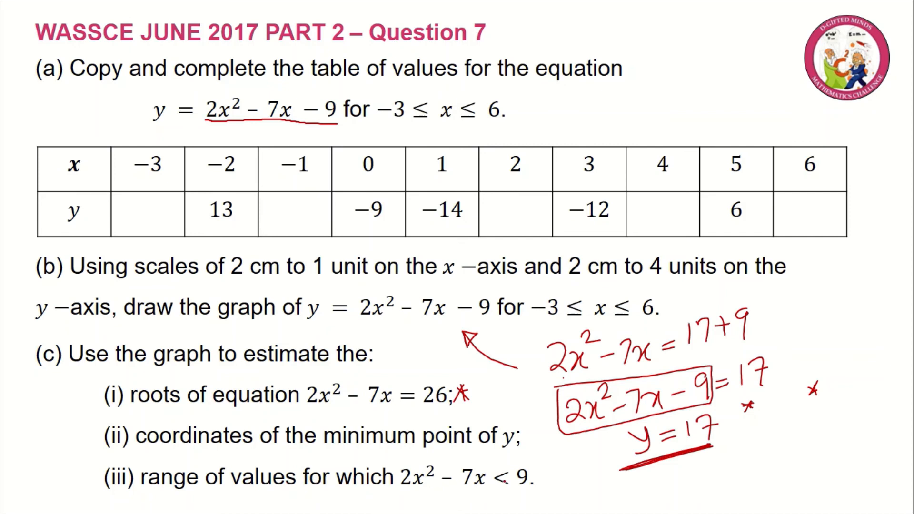
Step: Return to GeoGebra and graph the inequality 2x² − 7x < 9
key(alt+Tab)
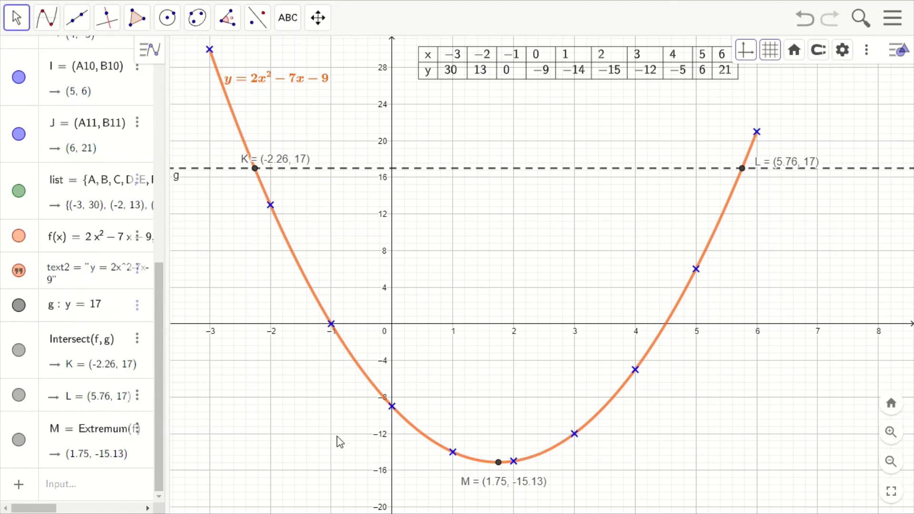
click(94, 484)
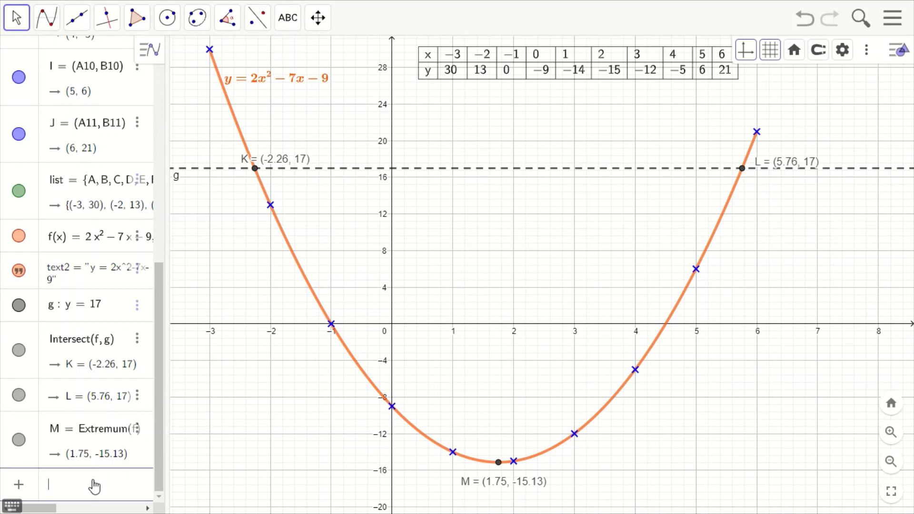
text(2x)
text(^2)
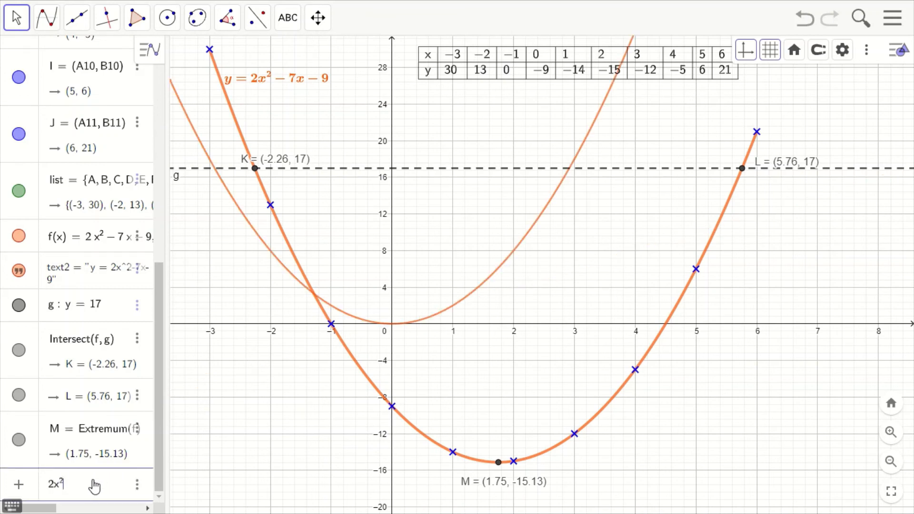
text(-7x)
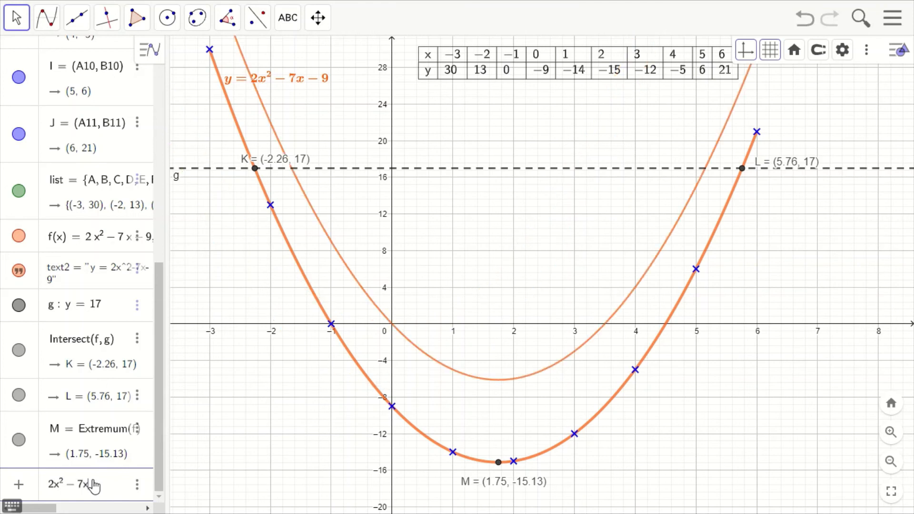
text(<9)
key(Return)
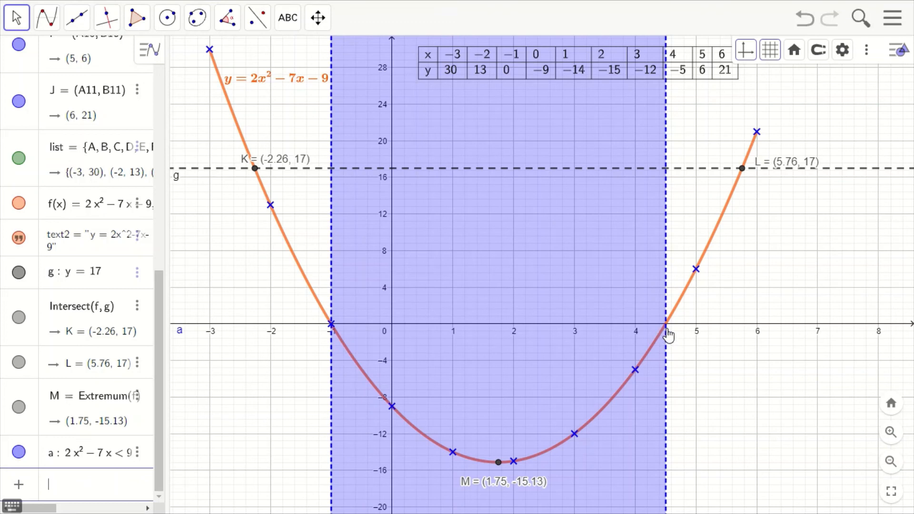
Step: Create the x-axis intersections of the orange curve with the Roots tool, and return to the Move tool
click(695, 310)
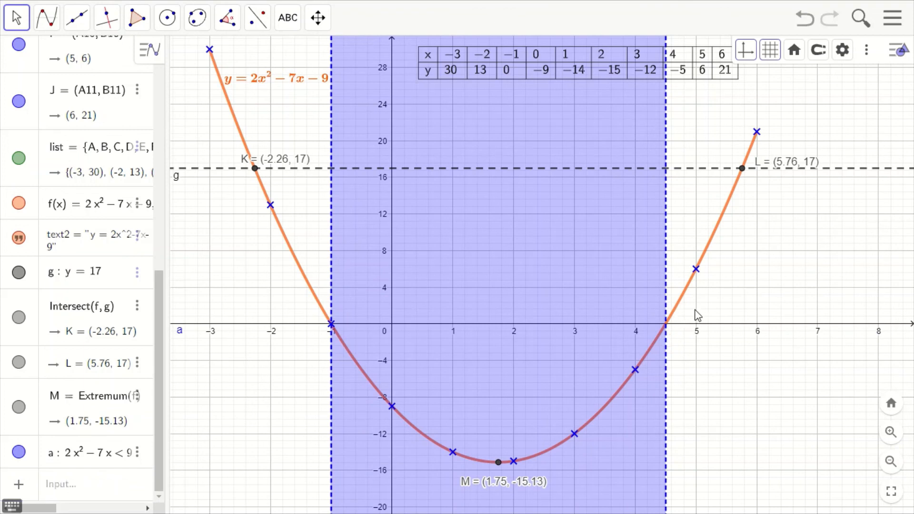
click(677, 303)
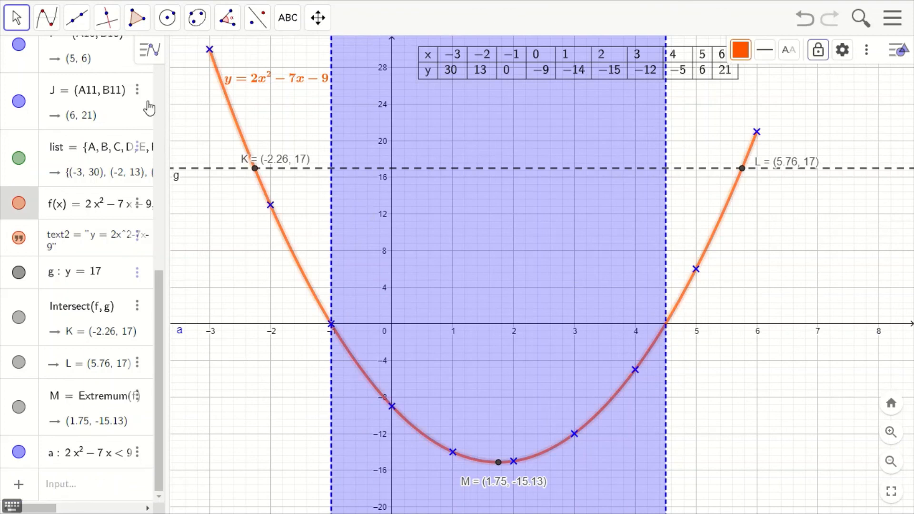
click(46, 18)
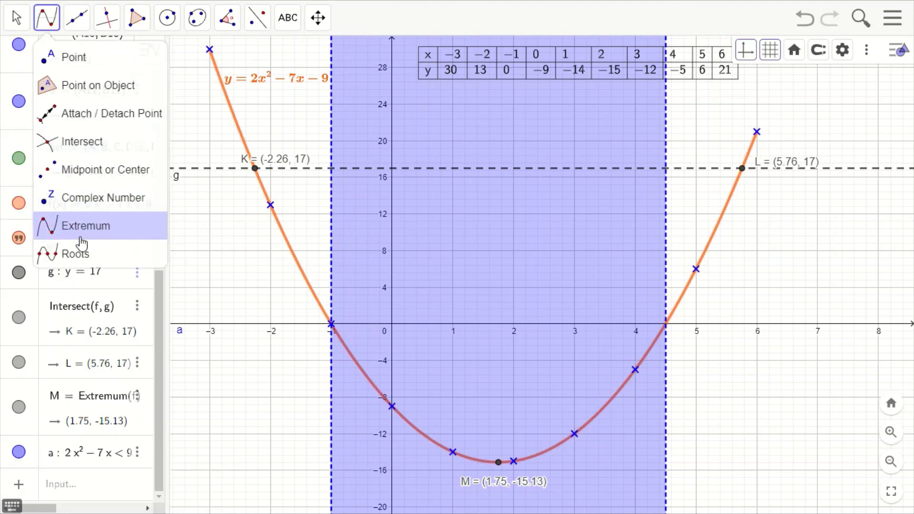
click(76, 254)
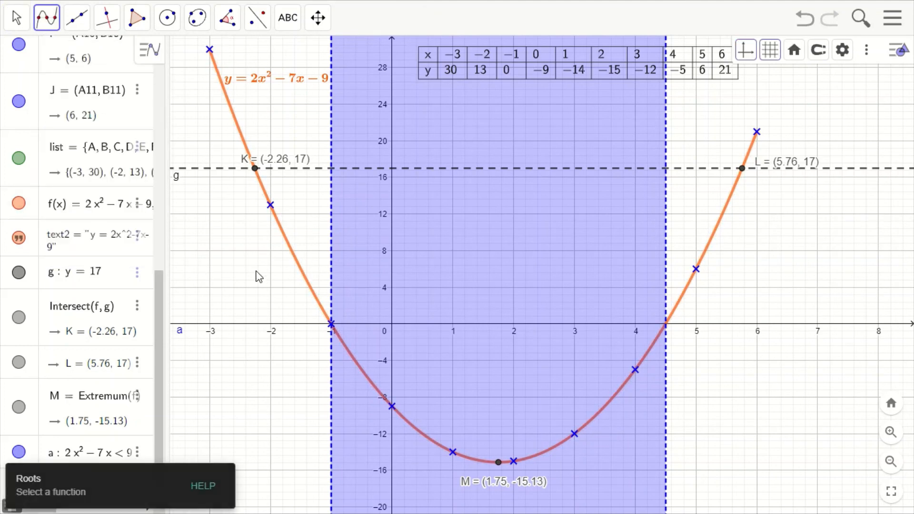
click(303, 282)
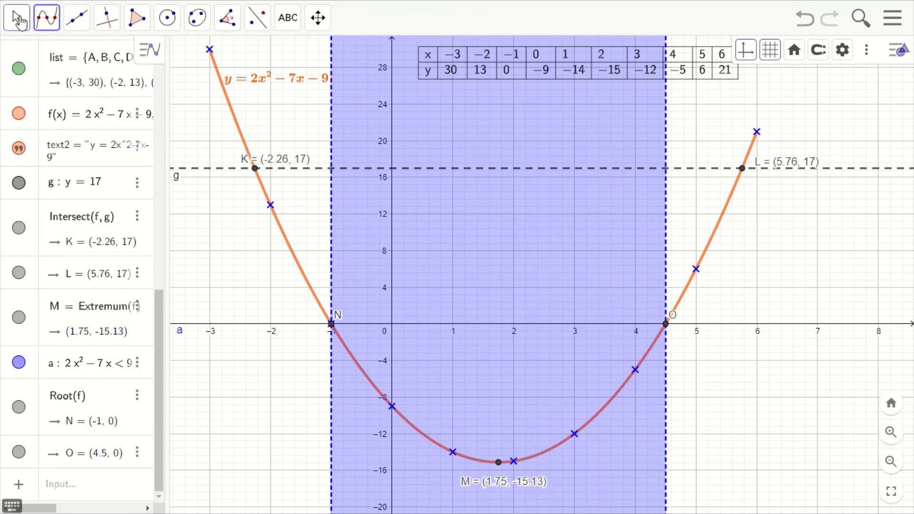
click(19, 22)
click(95, 86)
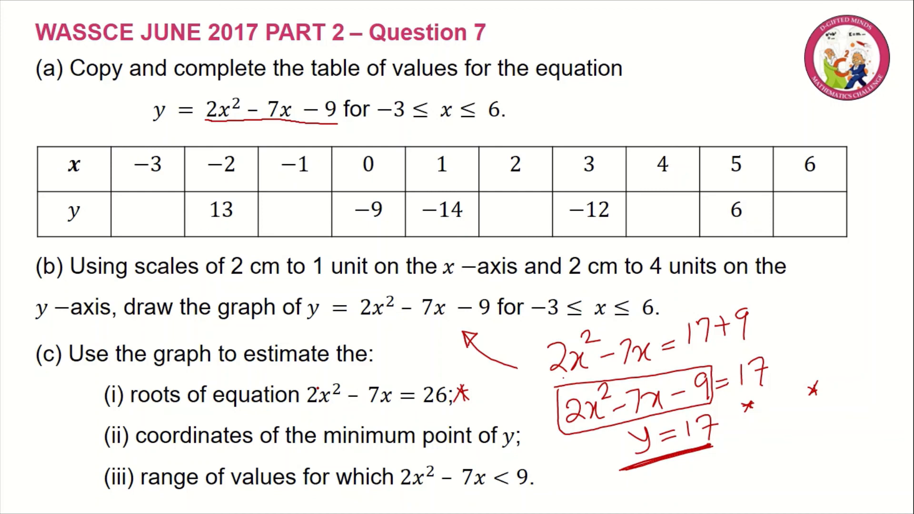
Step: On the question slide, handwrite the range −1 ≤ x ≤ 4.5 beside the equation in part (a) and underline it twice
mouse_move(582, 119)
mouse_down()
mouse_move(593, 115)
mouse_move(606, 126)
mouse_up()
mouse_move(628, 95)
mouse_down()
mouse_move(633, 113)
mouse_move(648, 113)
mouse_up()
drag(684, 79, 692, 101)
mouse_move(700, 77)
mouse_down()
mouse_move(698, 92)
mouse_move(716, 88)
mouse_up()
mouse_move(708, 68)
mouse_down()
mouse_move(710, 100)
mouse_move(747, 80)
mouse_move(737, 91)
mouse_up()
click(719, 78)
drag(733, 65, 745, 60)
drag(622, 142, 702, 109)
drag(626, 141, 720, 109)
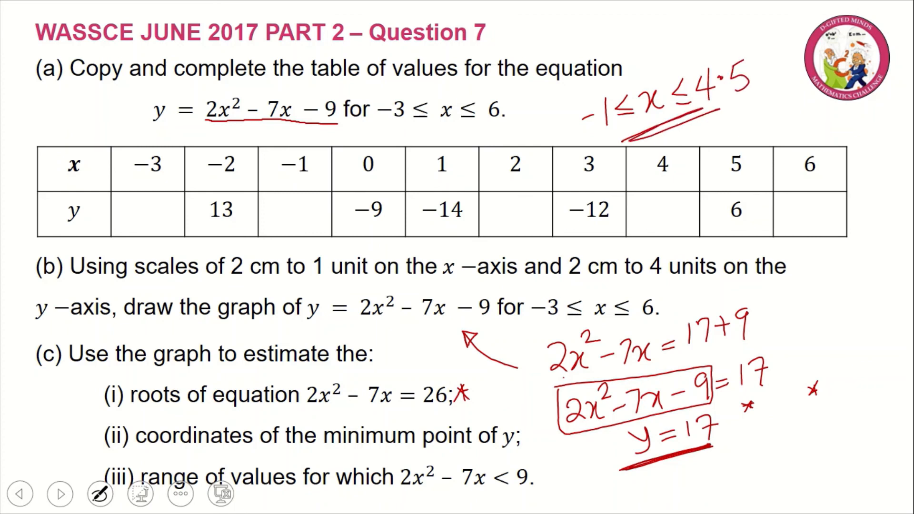
Step: Draw a red asterisk at the end of question part (c)(iii) on the slide
mouse_move(546, 452)
mouse_down()
mouse_move(531, 481)
mouse_move(549, 473)
mouse_up()
mouse_move(535, 446)
mouse_down()
mouse_move(547, 479)
mouse_move(537, 461)
mouse_up()
drag(531, 465, 551, 456)
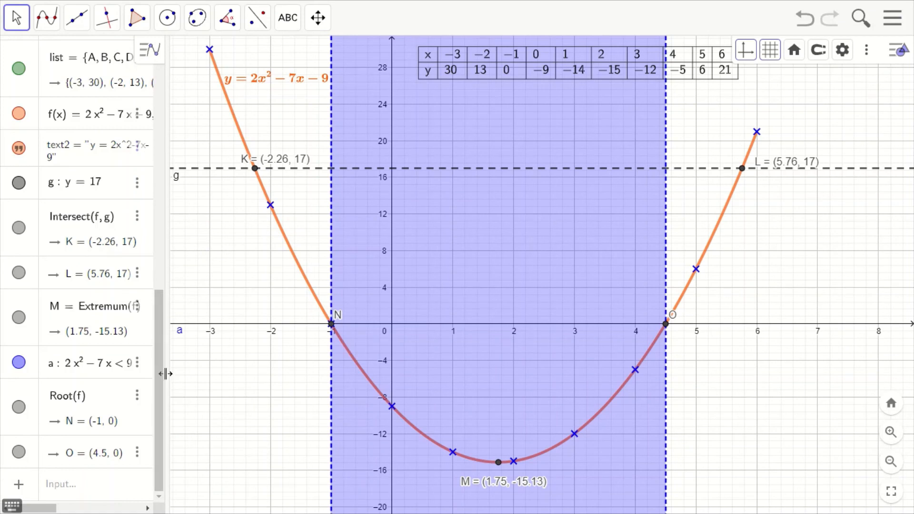
Step: In GeoGebra, widen the graph area, centre the curve in it, and move the value table clear of the y-axis and equation text
drag(166, 374, 9, 370)
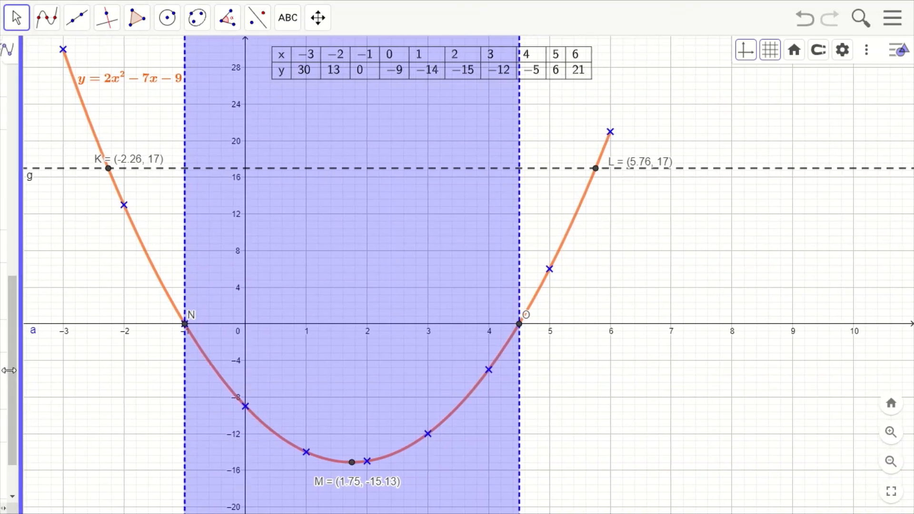
drag(65, 390, 167, 397)
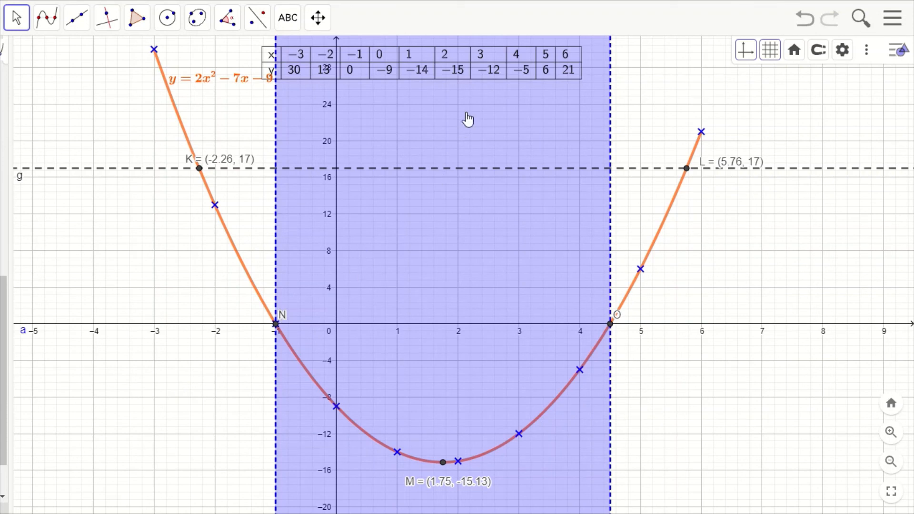
drag(476, 78, 557, 75)
click(771, 123)
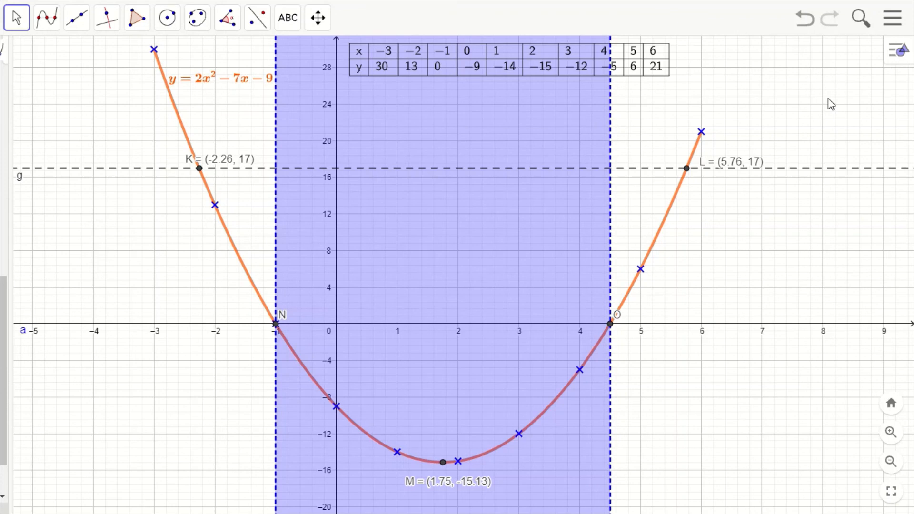
Step: Switch back to the question slide with the handwritten notes
key(super)
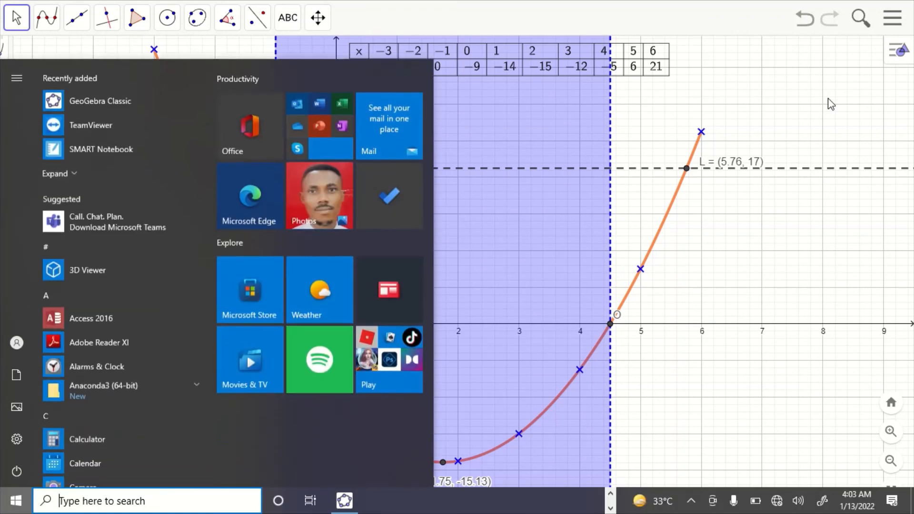
key(super)
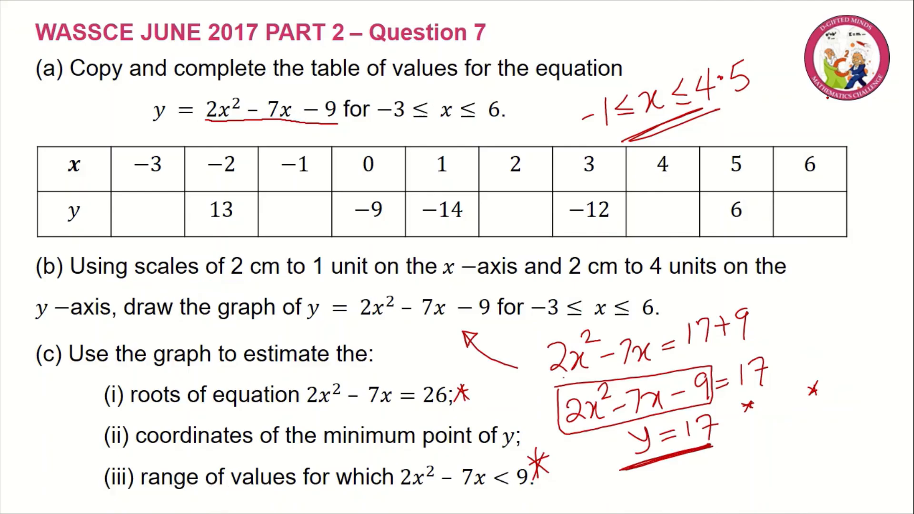